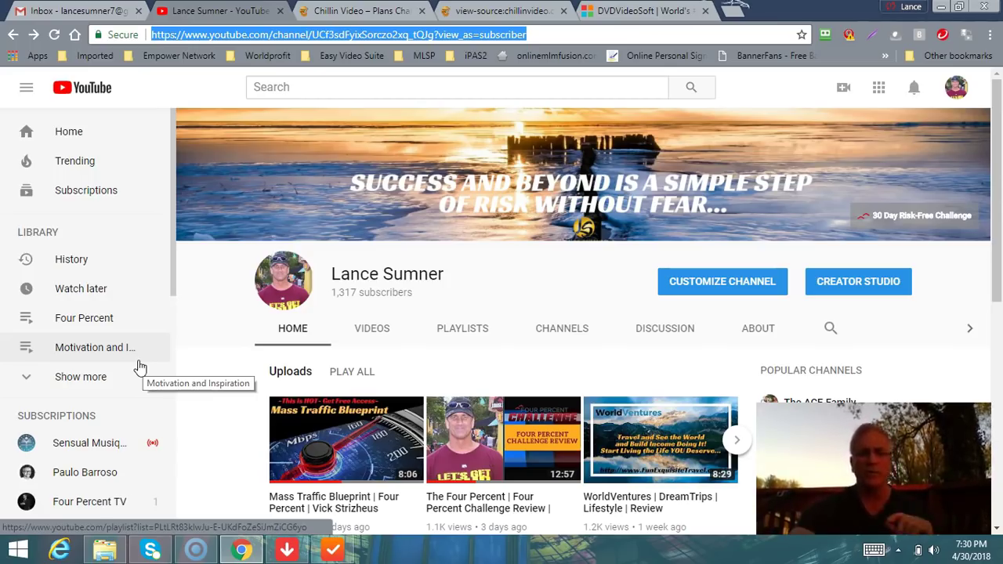
- Look over the free YouTube download tools offered on the DVDVideoSoft site
click(630, 11)
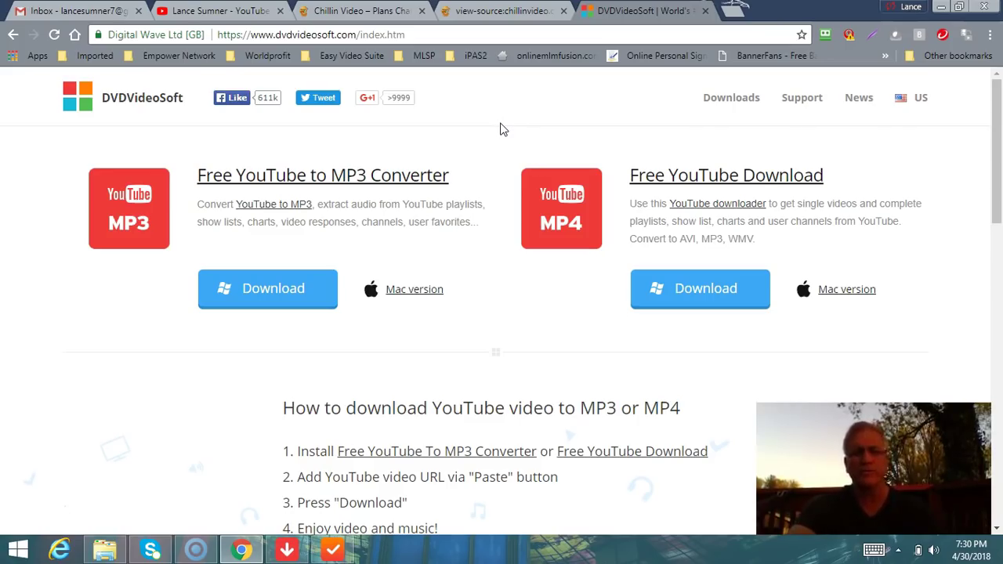
click(481, 111)
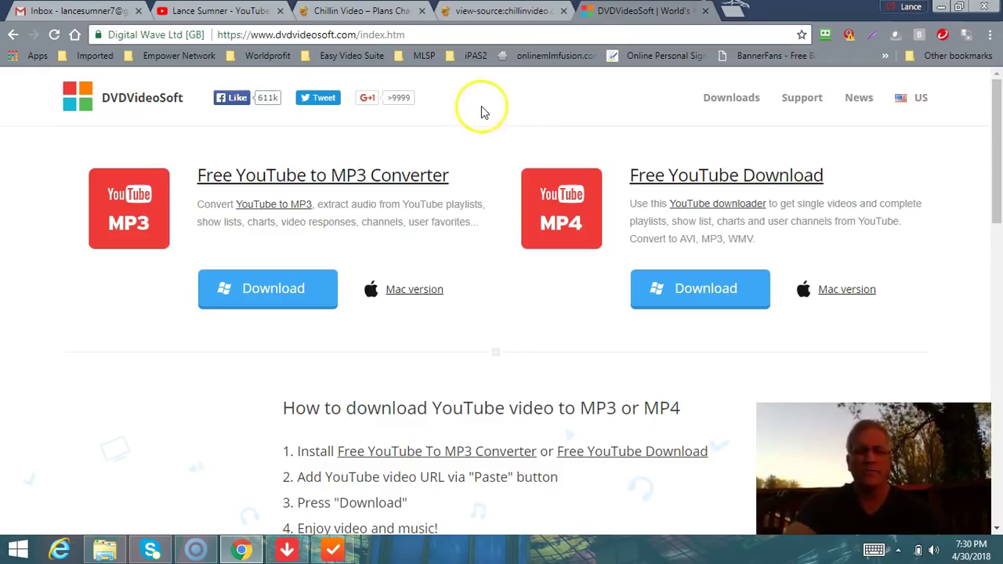
click(595, 325)
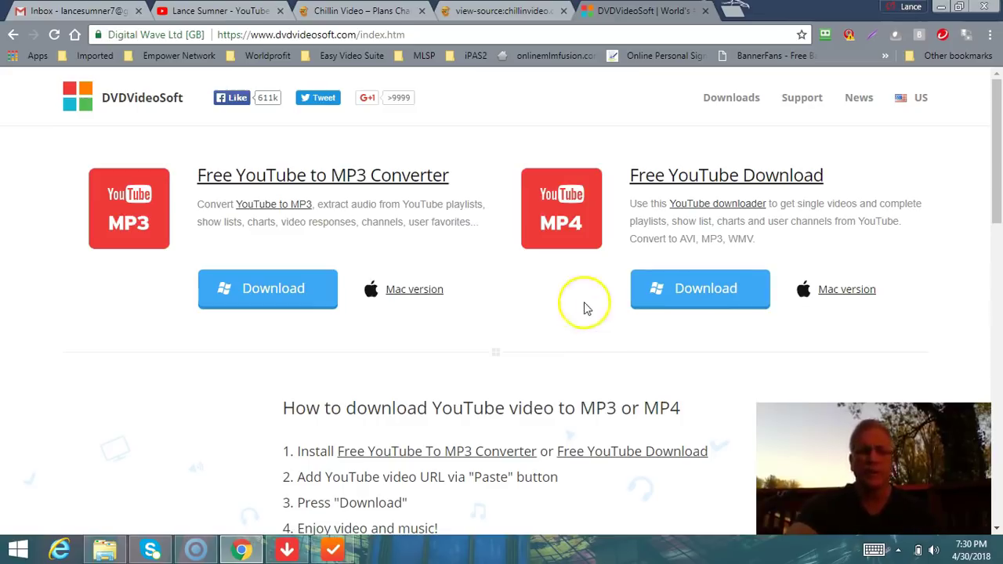
mouse_move(287, 553)
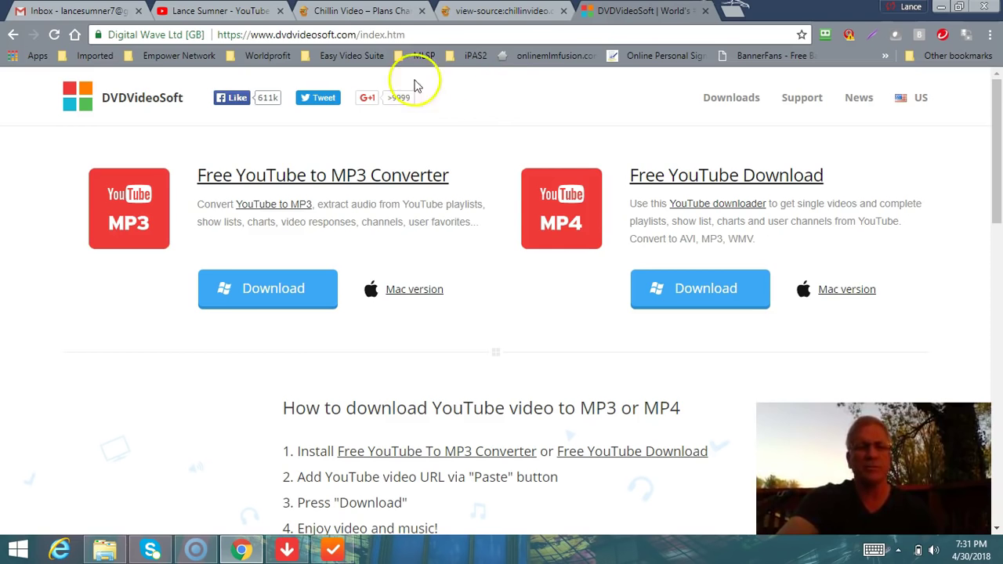
- Open the "Mass Traffic Blueprint" video from the channel's uploads on YouTube and pause it
click(224, 12)
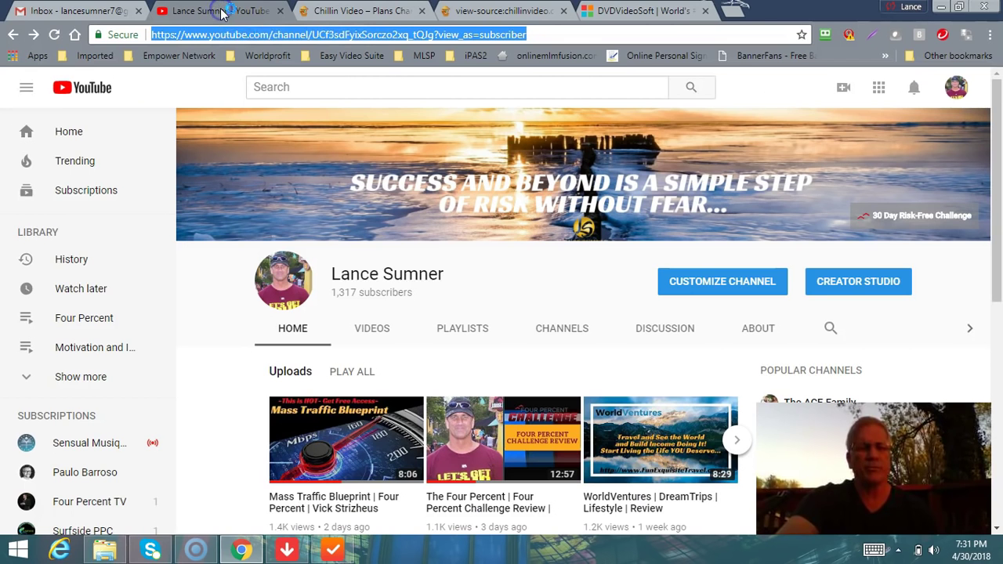
click(536, 287)
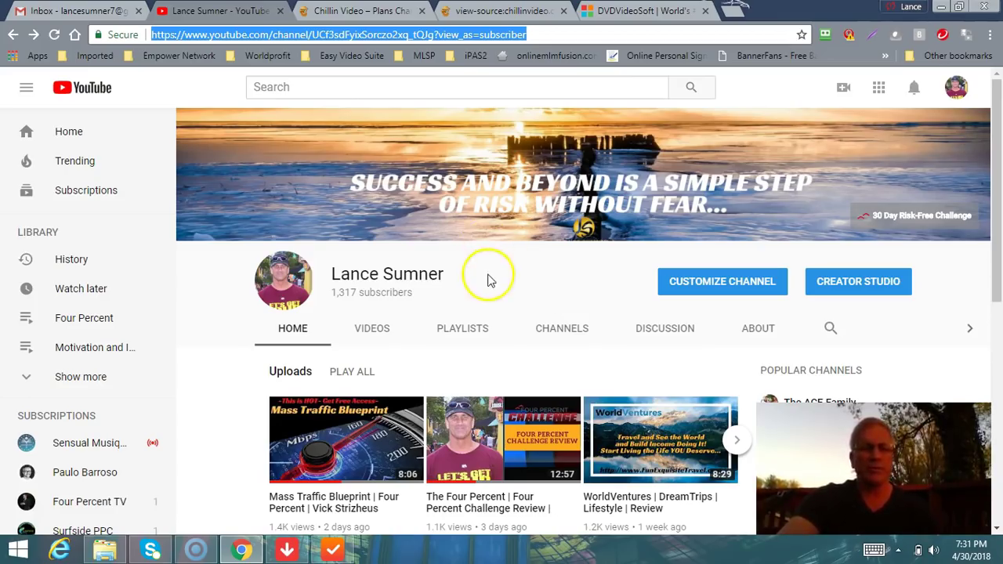
click(349, 453)
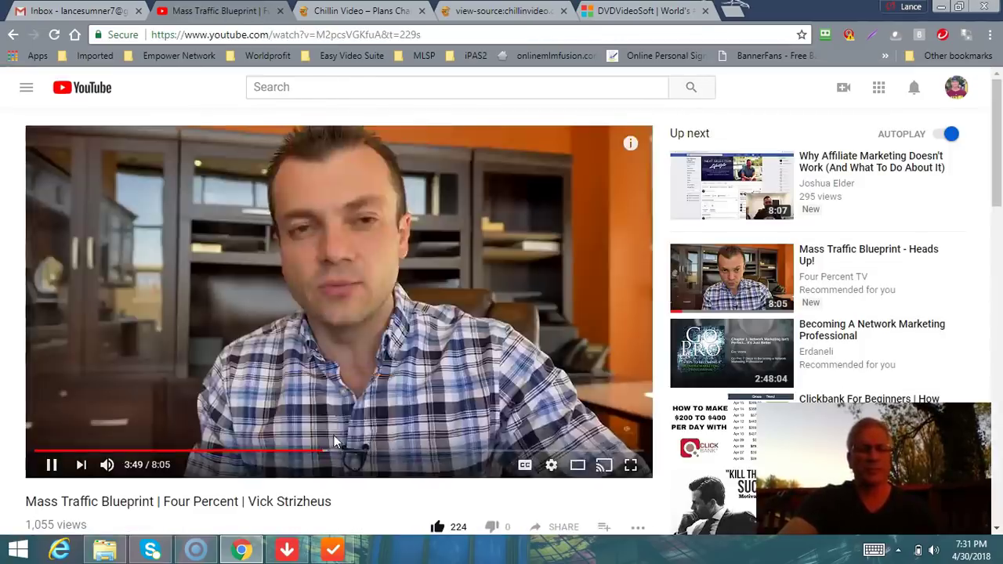
click(335, 401)
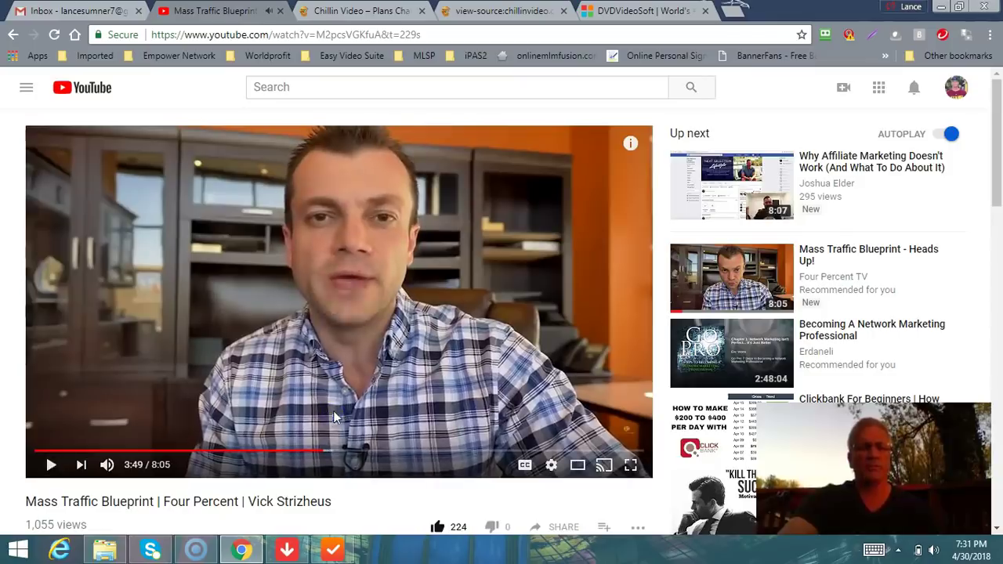
- Look at the Screencast-O-Matic recordings window and return to the paused YouTube video
click(188, 553)
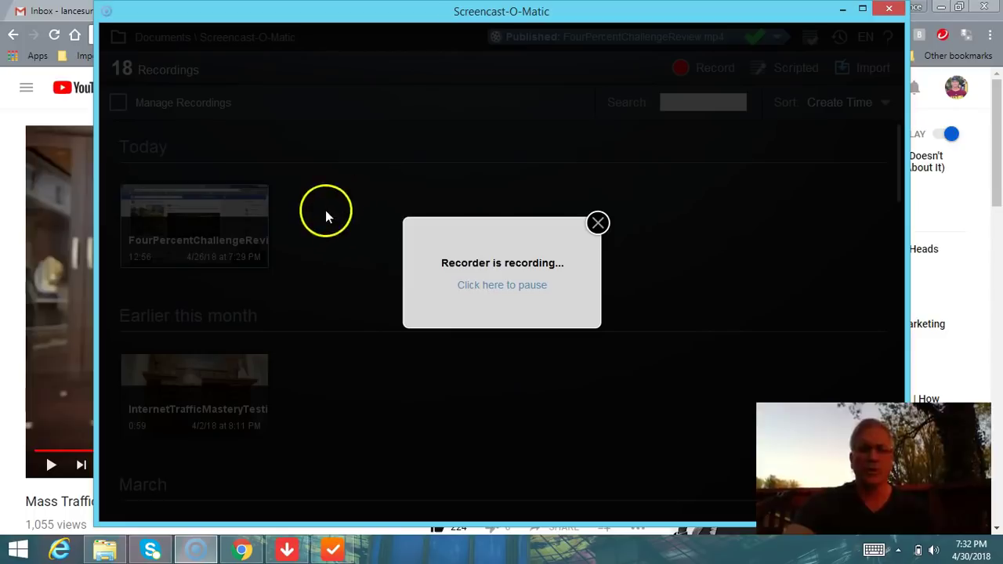
click(36, 106)
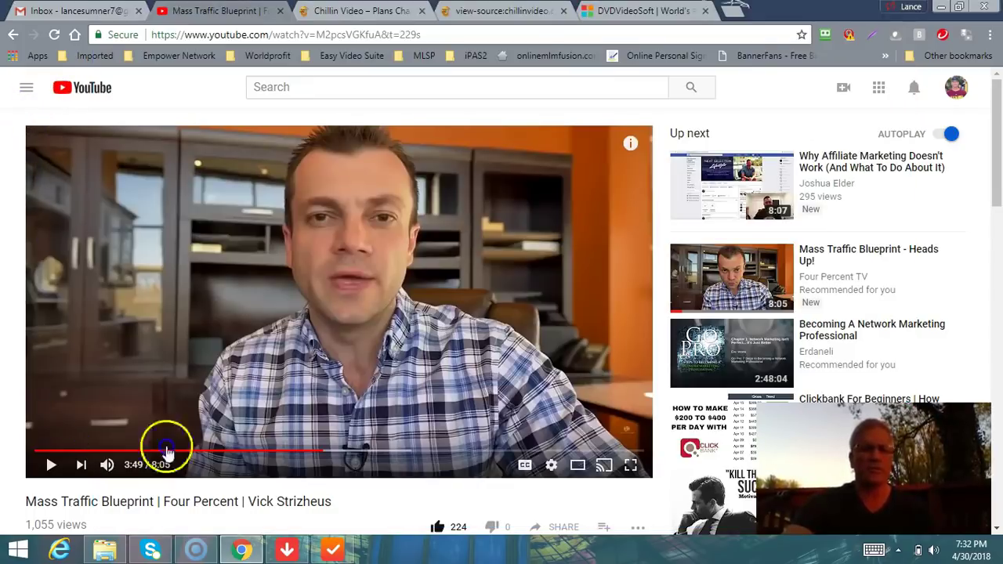
click(575, 133)
click(404, 250)
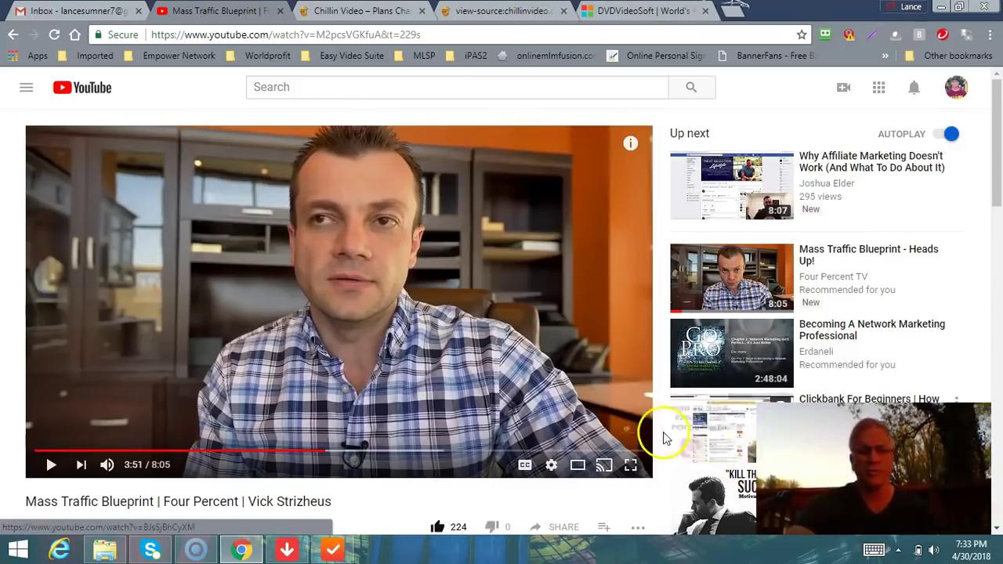
- Copy the web address of the "Mass Traffic Blueprint" video page
click(643, 11)
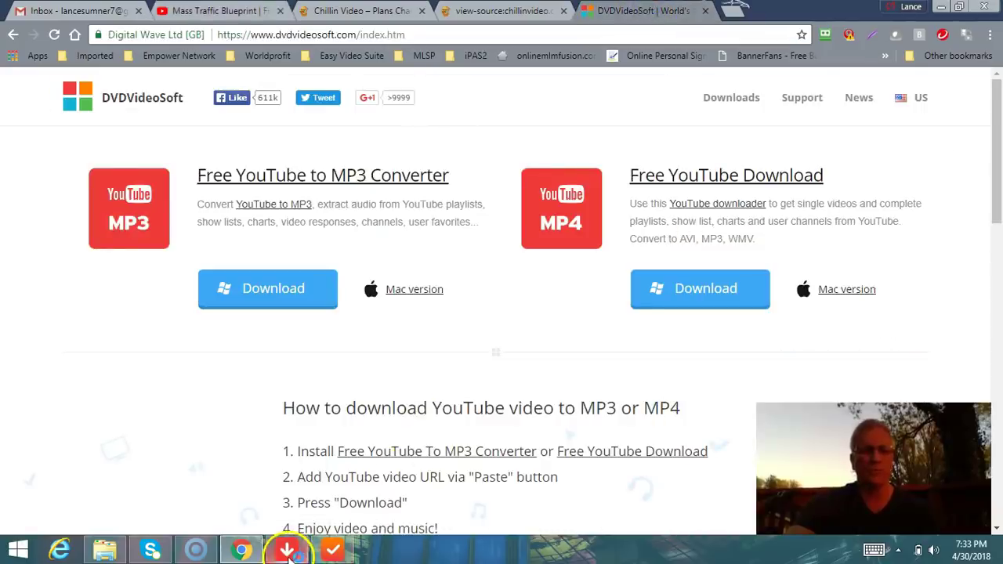
click(199, 11)
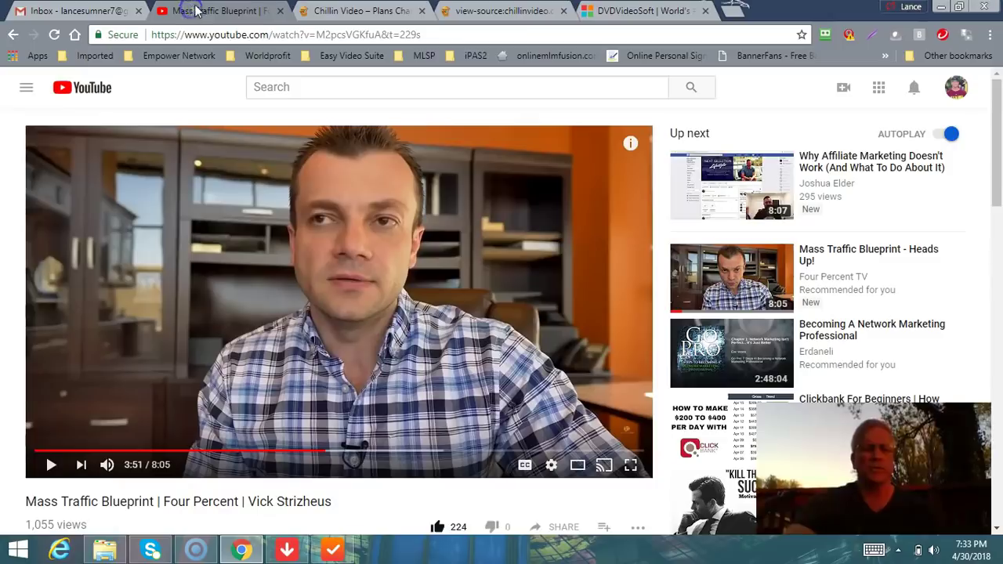
click(427, 35)
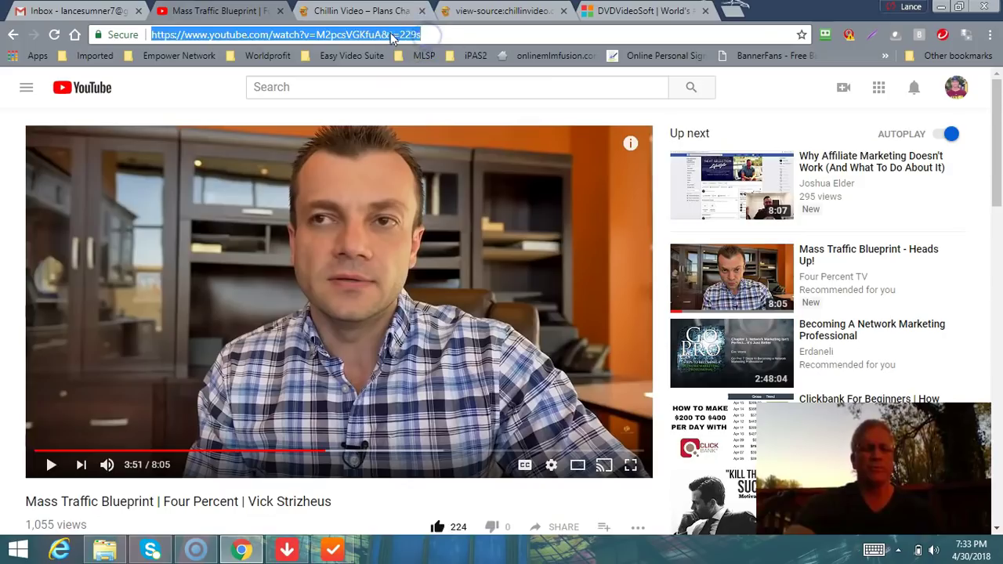
right_click(389, 37)
click(416, 86)
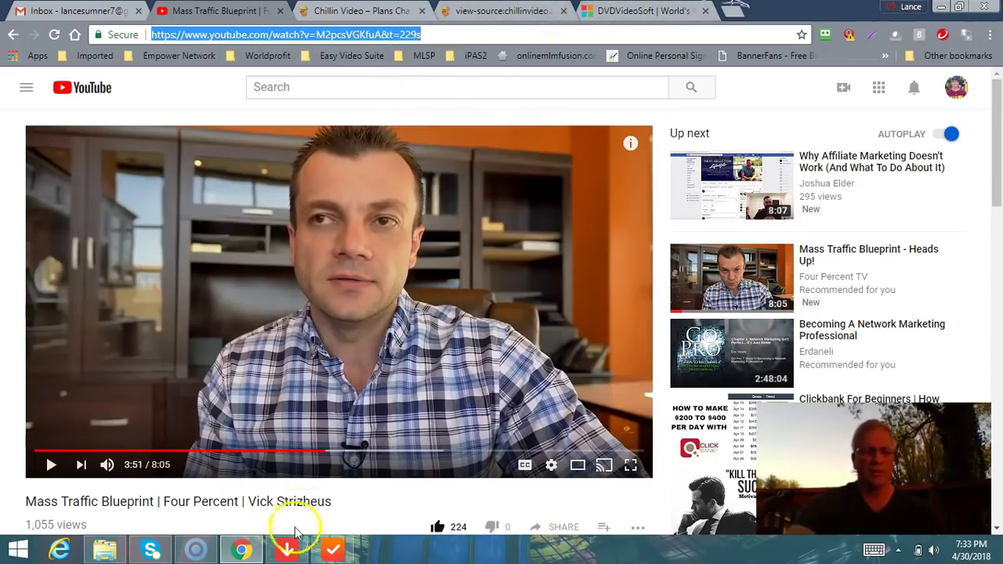
- Switch to Free YouTube Download, paste the copied video link, start the download at limited speed, and minimize the program
click(285, 552)
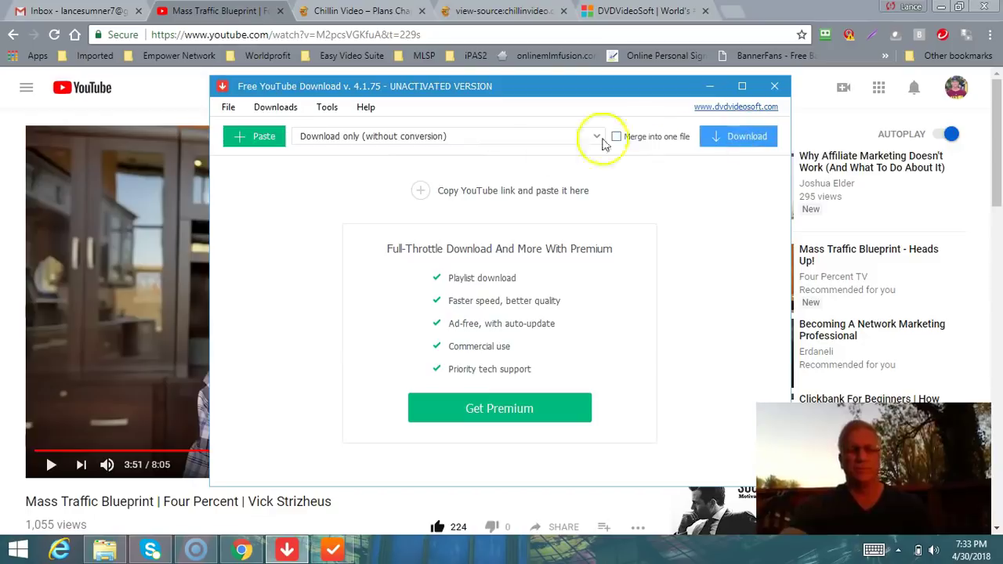
click(257, 137)
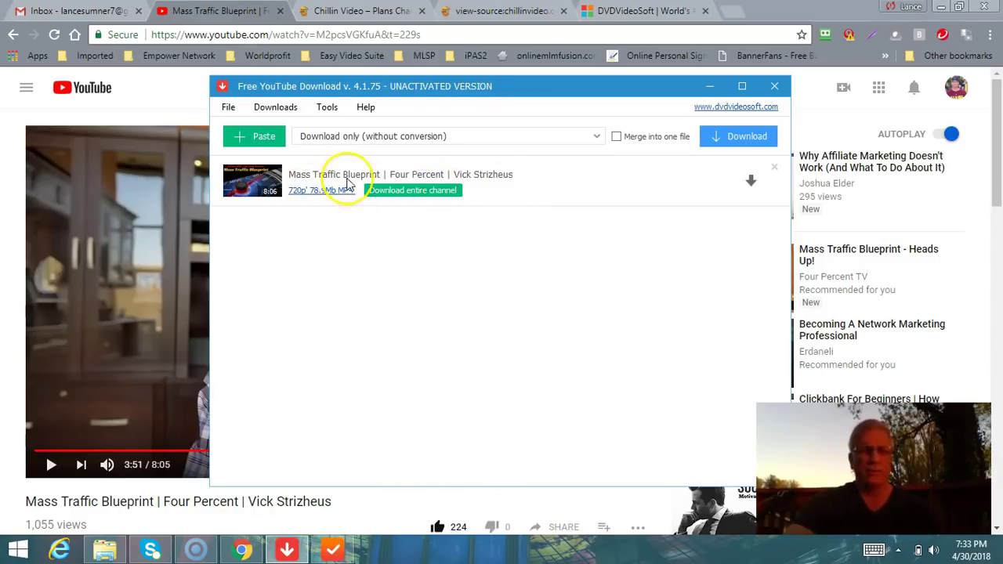
click(721, 139)
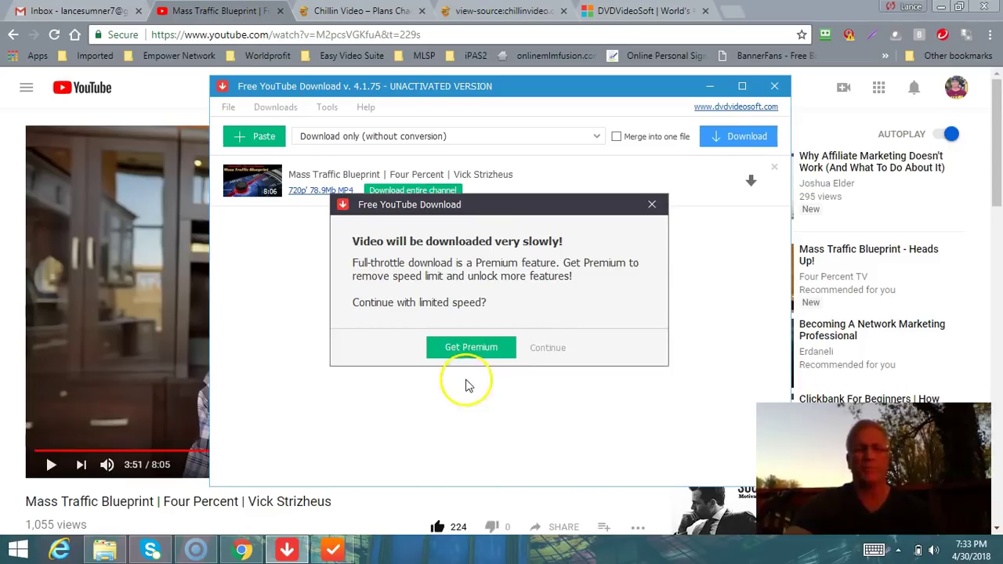
click(547, 350)
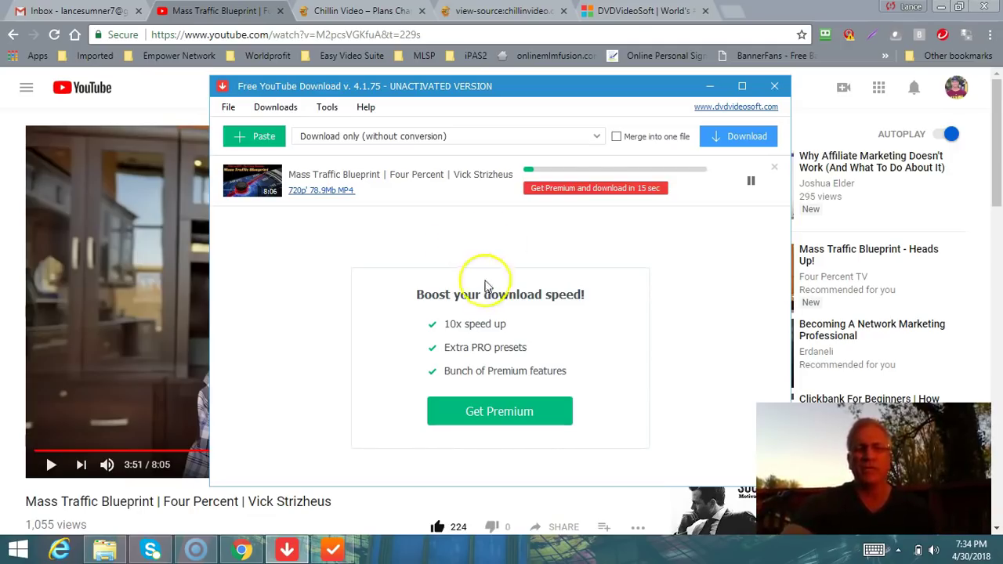
click(711, 89)
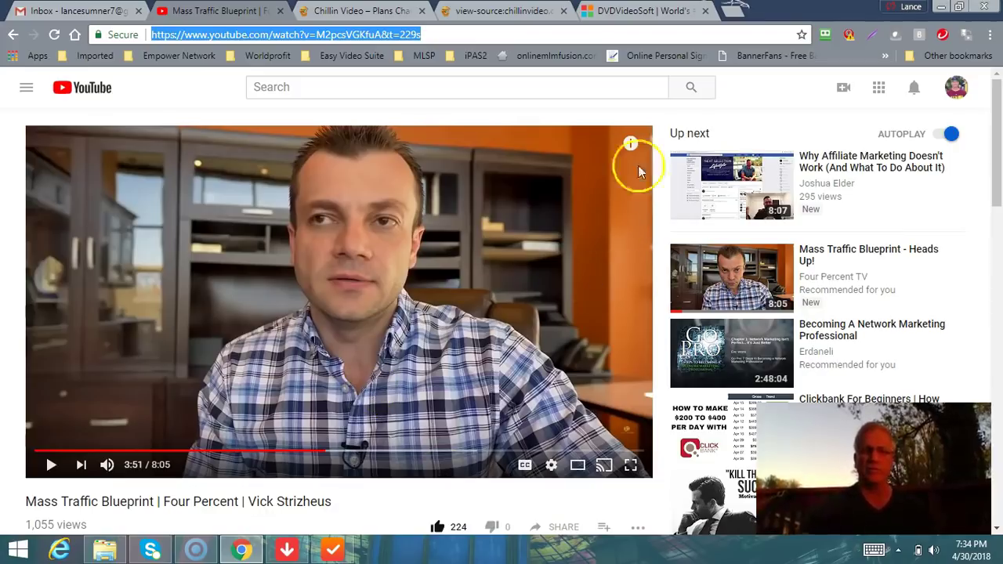
- Open clickfunnels.com in a new browser tab
click(736, 11)
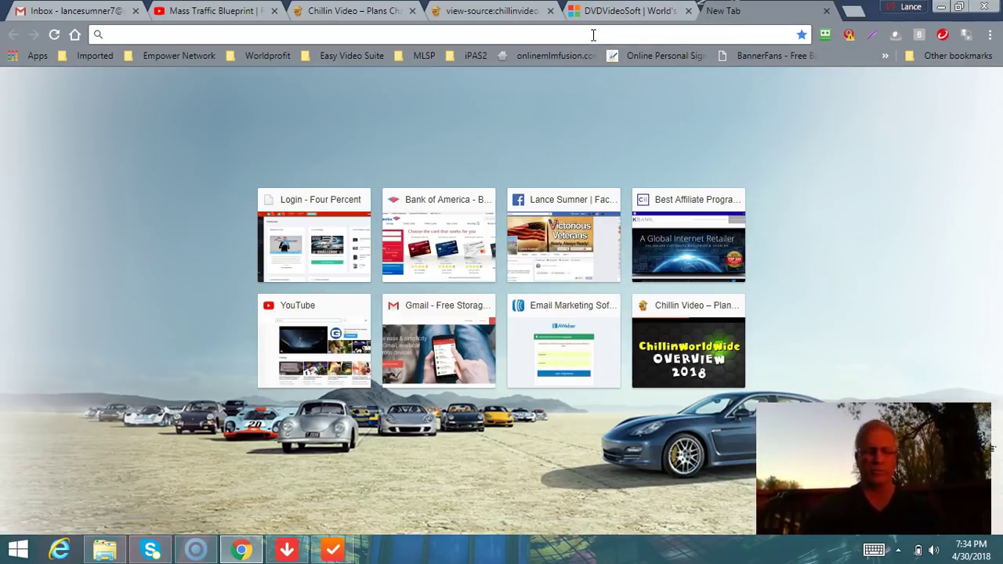
text(cli)
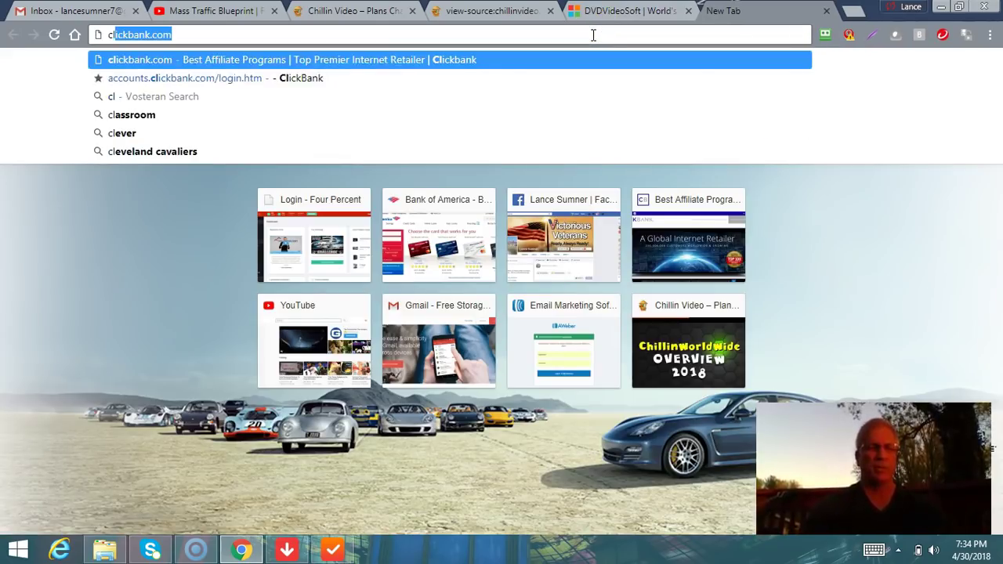
text(ck)
key(BackSpace)
key(BackSpace)
text(ickfunnels)
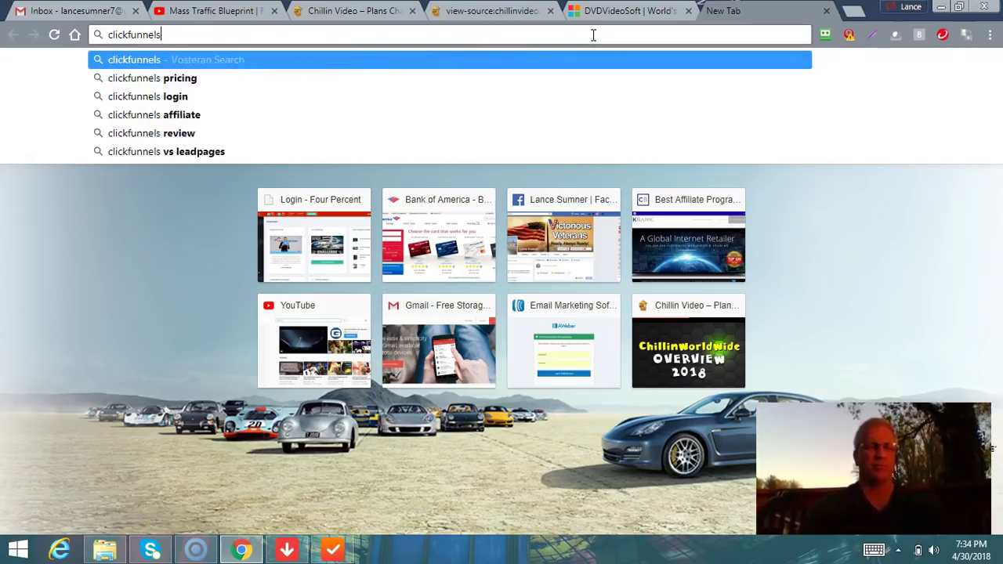
text(.com)
key(Return)
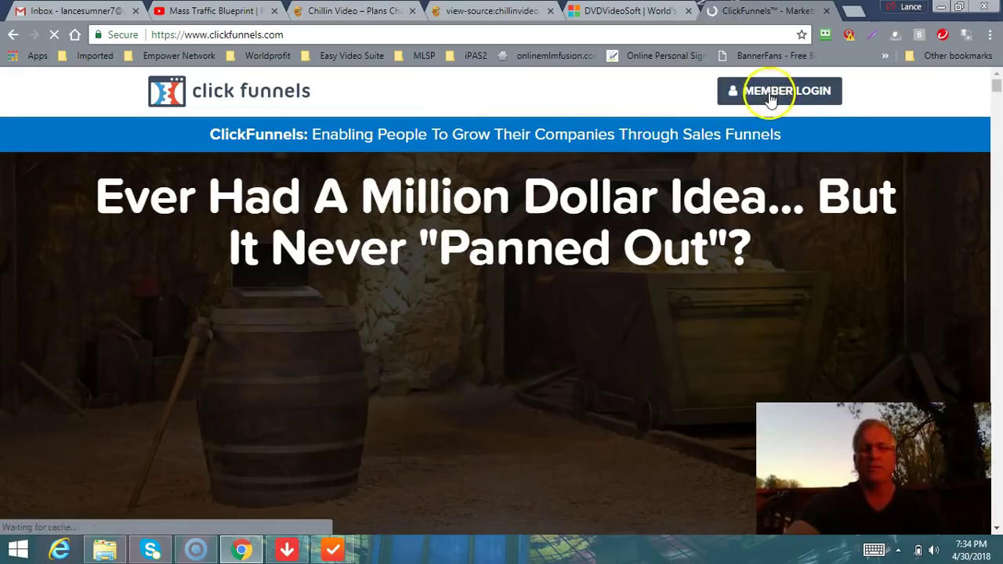
- Open the ClickFunnels member login page and place the cursor in the email field
click(772, 94)
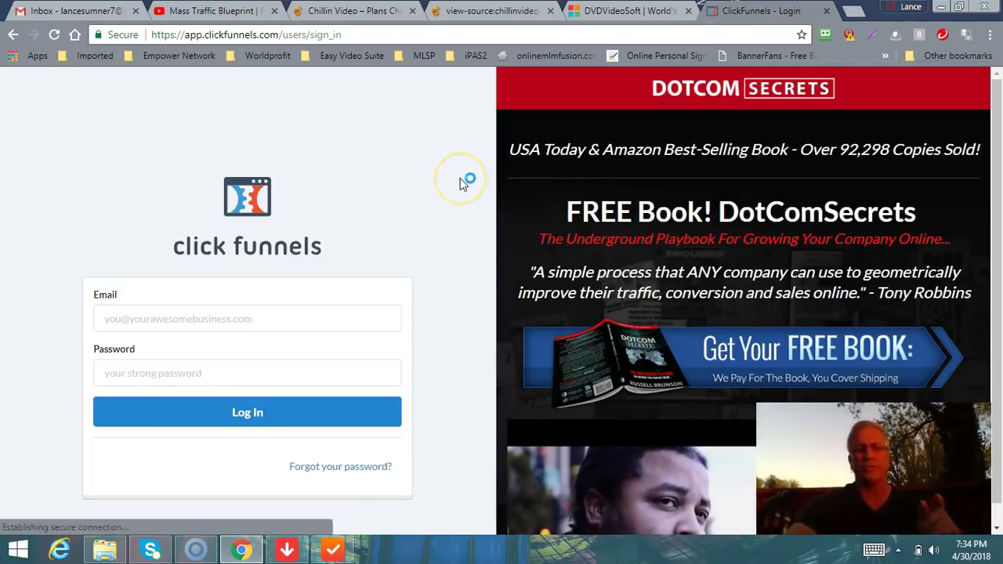
click(272, 320)
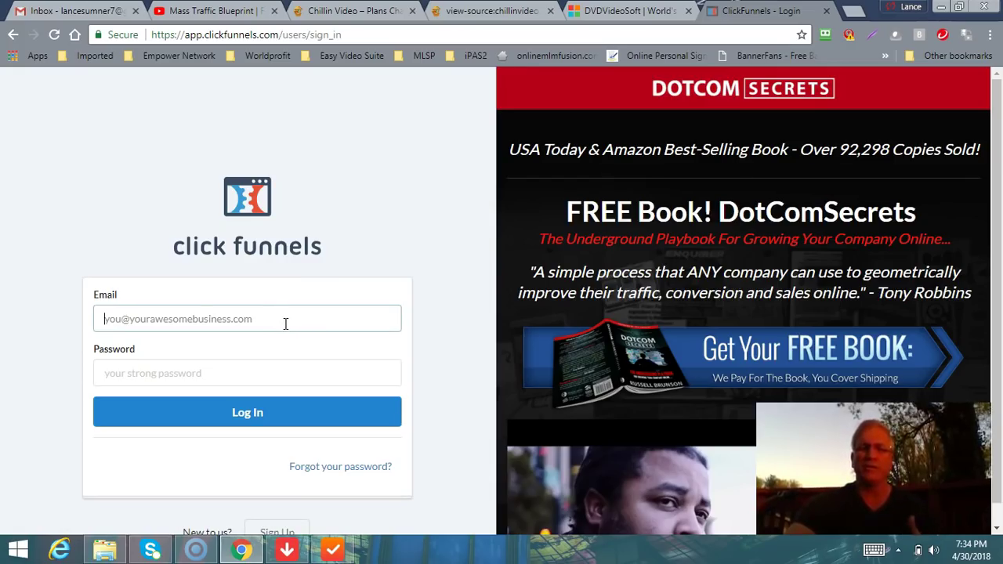
click(283, 330)
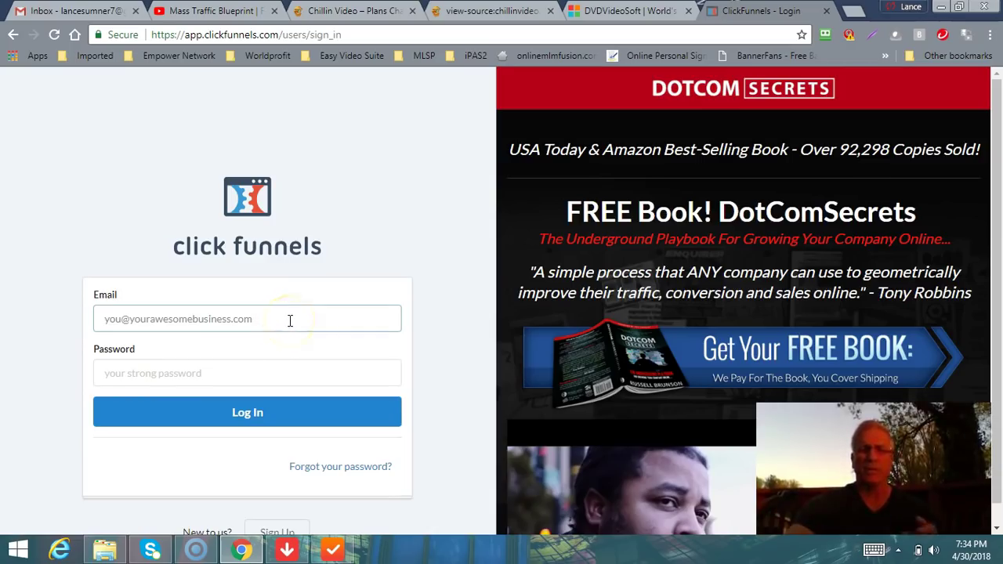
click(313, 287)
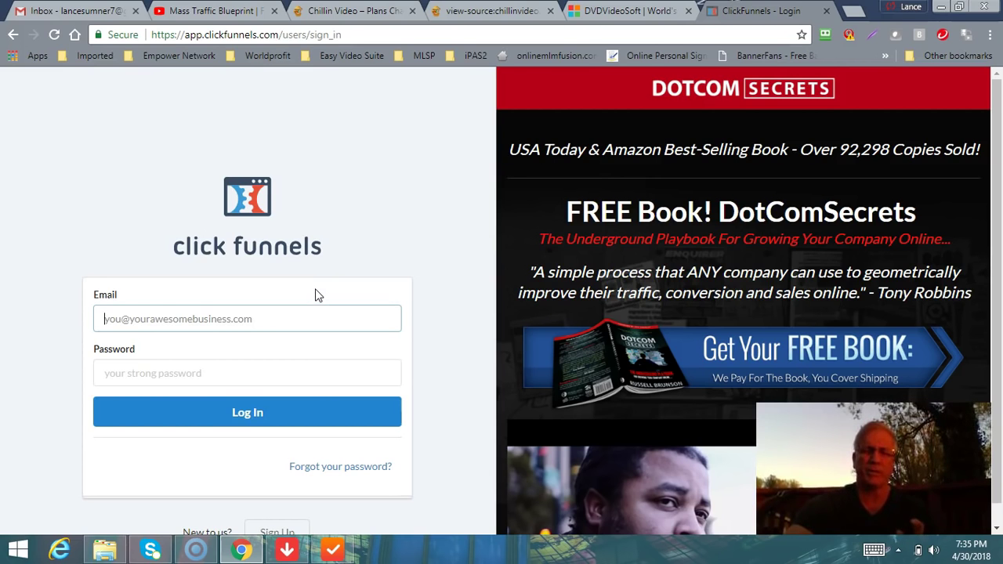
- Return to the "Mass Traffic Blueprint" video page on YouTube and bring its sharing options into view
click(200, 11)
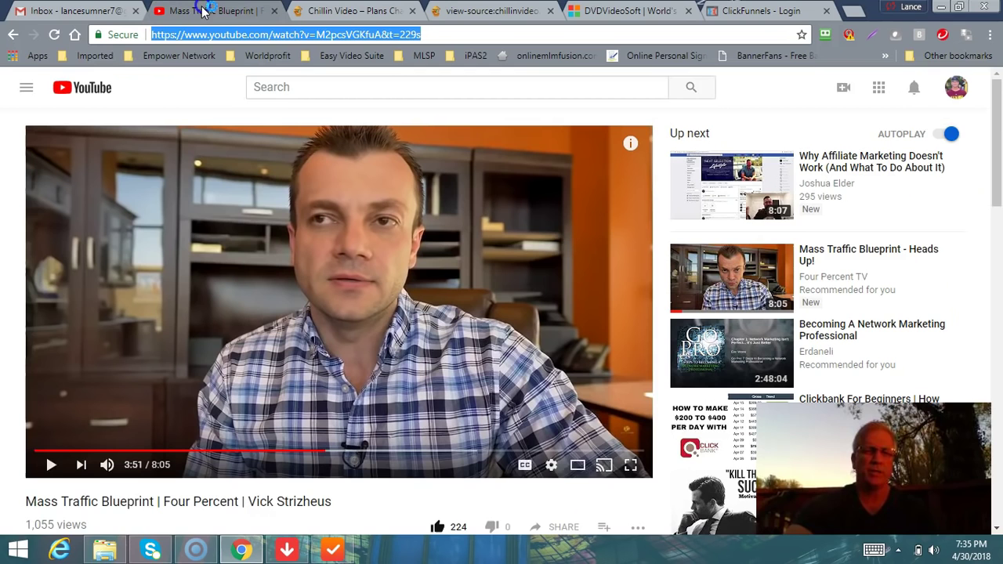
scroll(294, 119, down, 2)
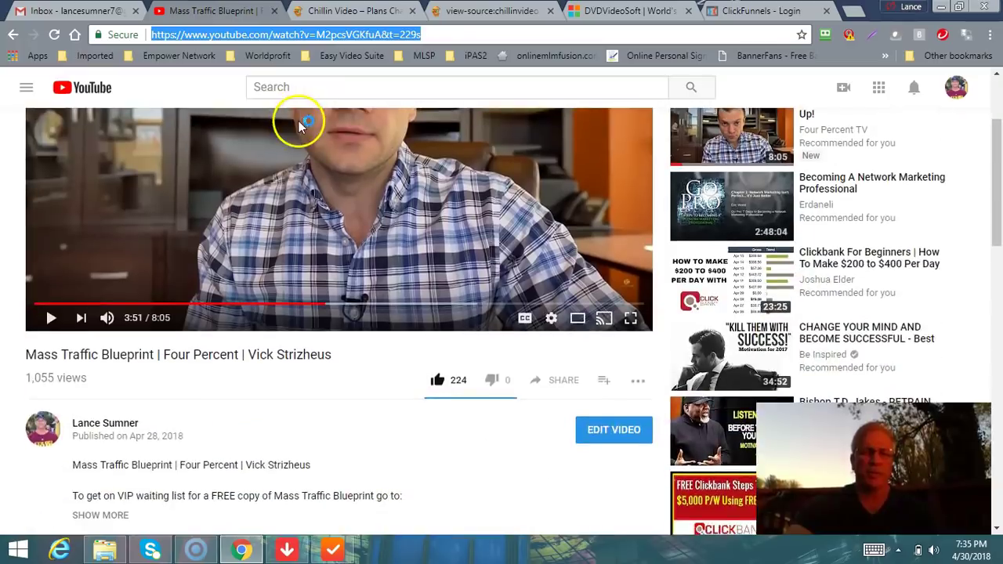
scroll(298, 118, up, 1)
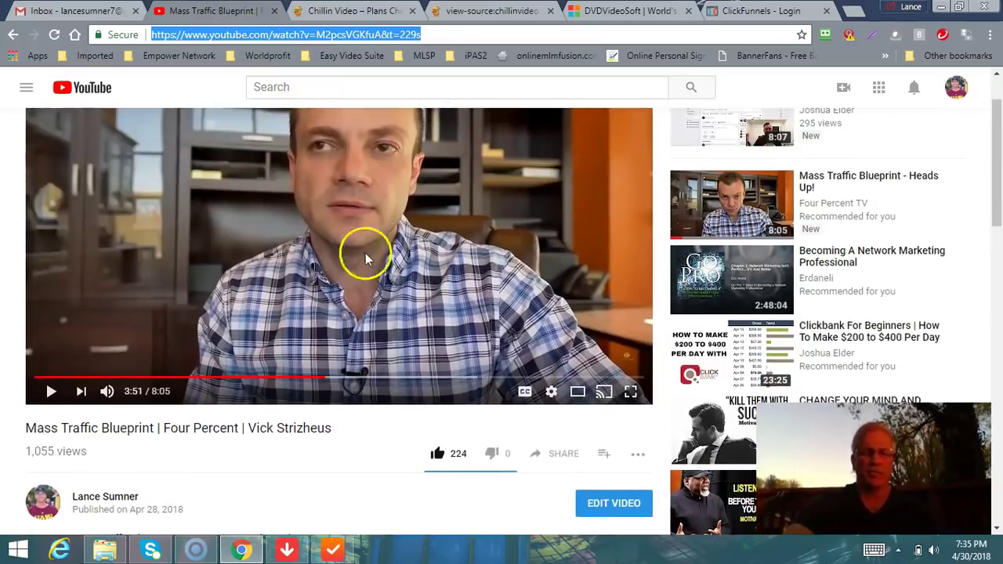
click(564, 460)
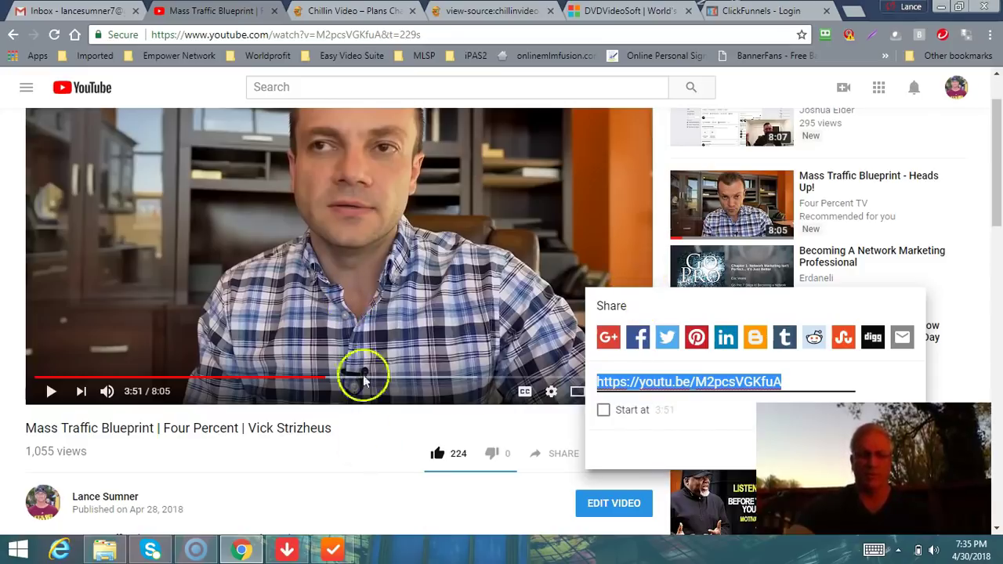
click(358, 447)
scroll(353, 447, down, 2)
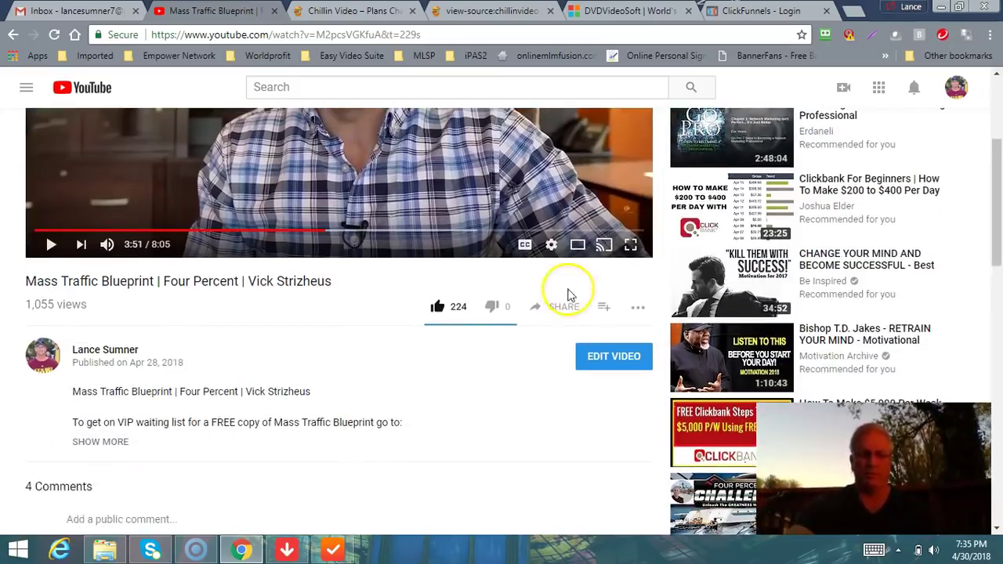
click(565, 304)
click(475, 414)
- Share the "Mass Traffic Blueprint" video using the Embed option to show its iframe code
scroll(463, 403, down, 3)
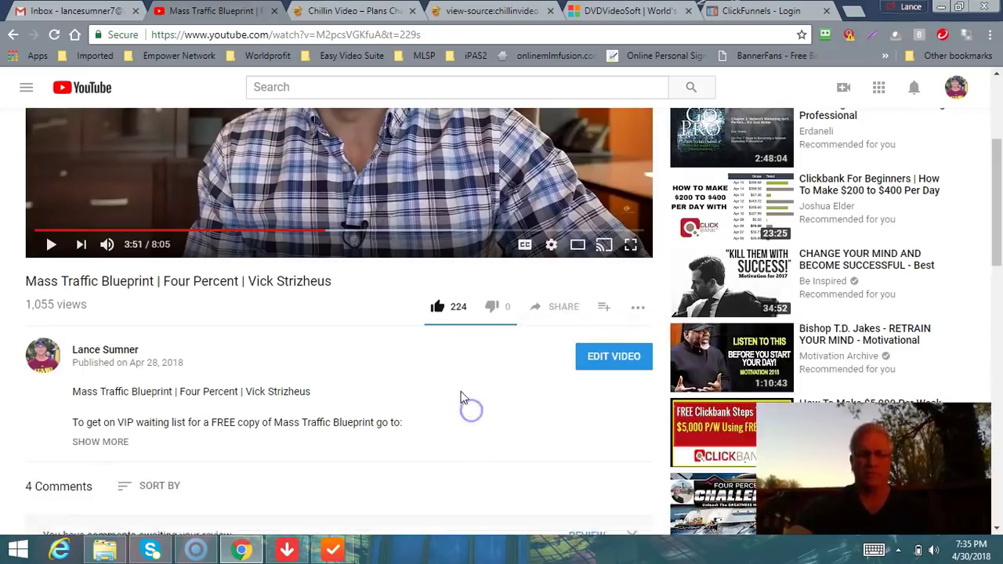
scroll(462, 399, up, 1)
click(549, 160)
click(771, 338)
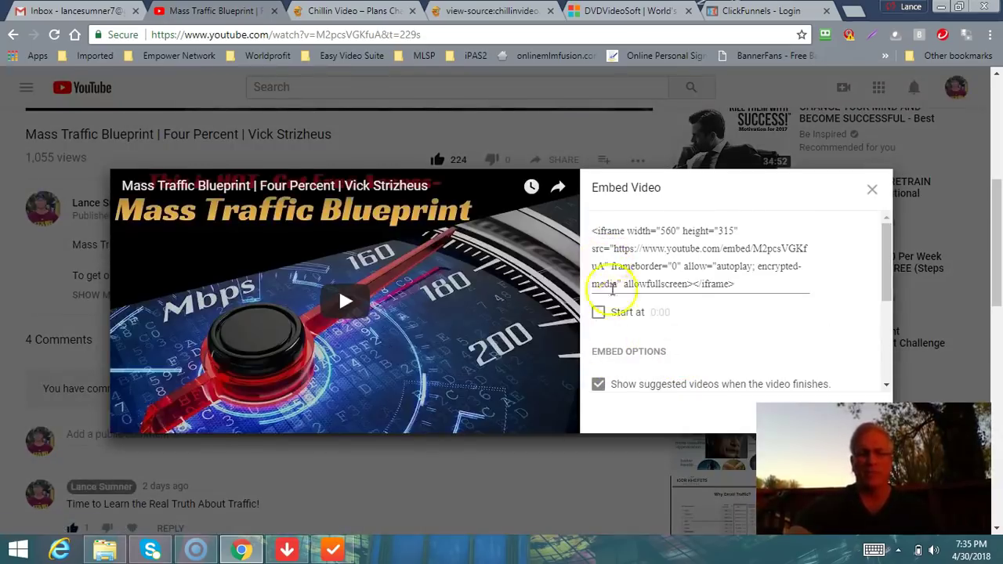
- Turn off the embed options for showing suggested videos when the video finishes and showing the video title and player actions
click(887, 258)
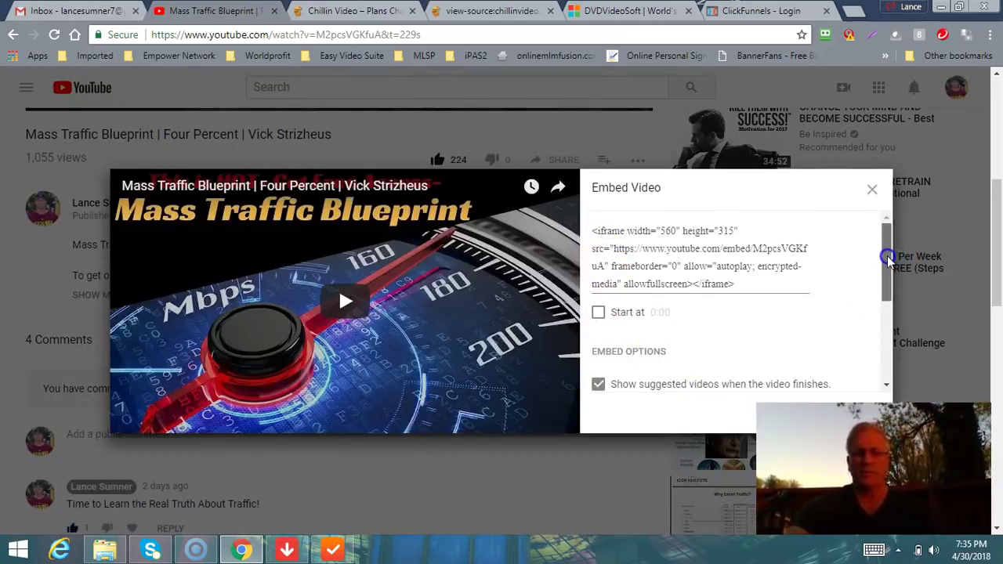
drag(888, 259, 891, 319)
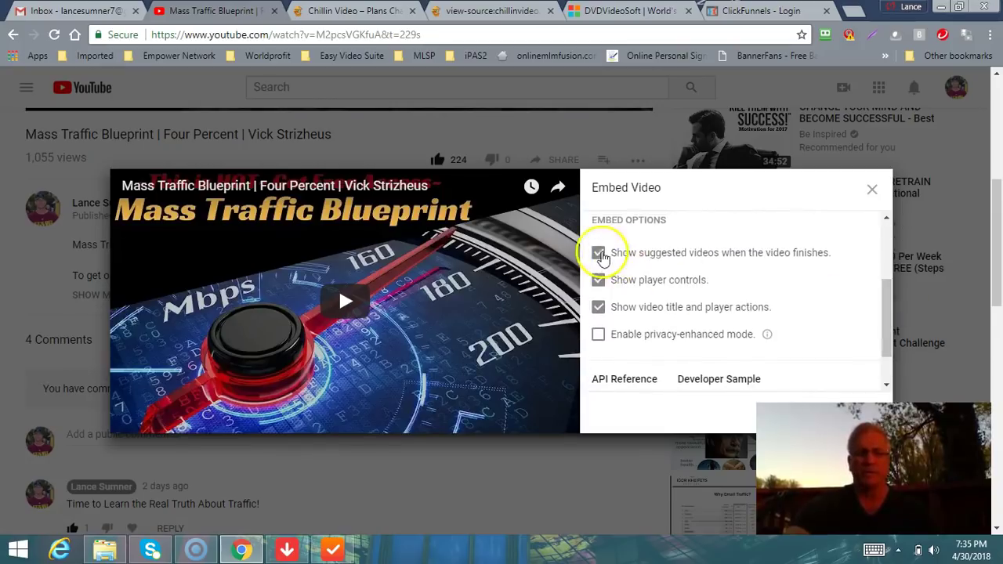
click(599, 253)
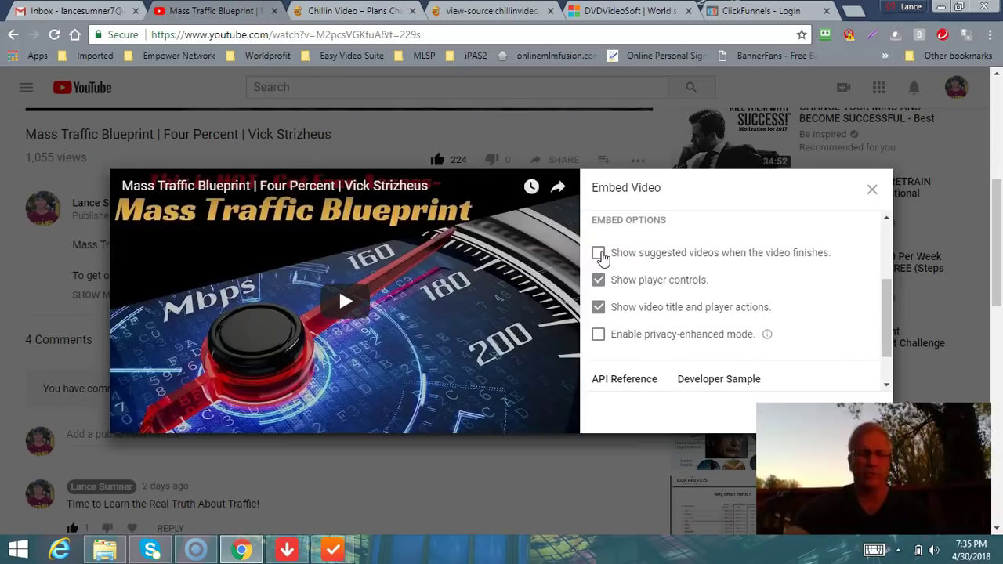
click(599, 307)
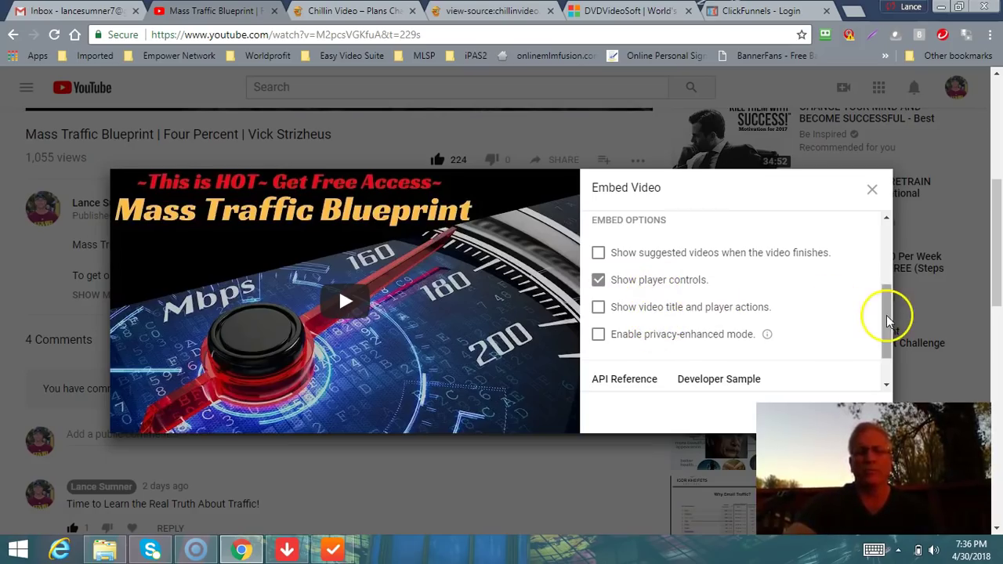
drag(889, 311, 889, 303)
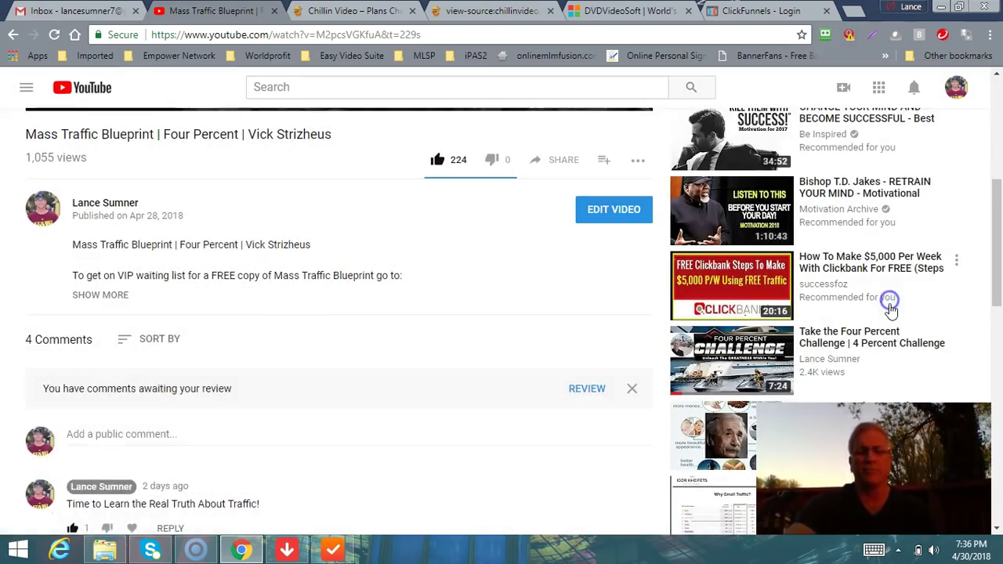
click(889, 308)
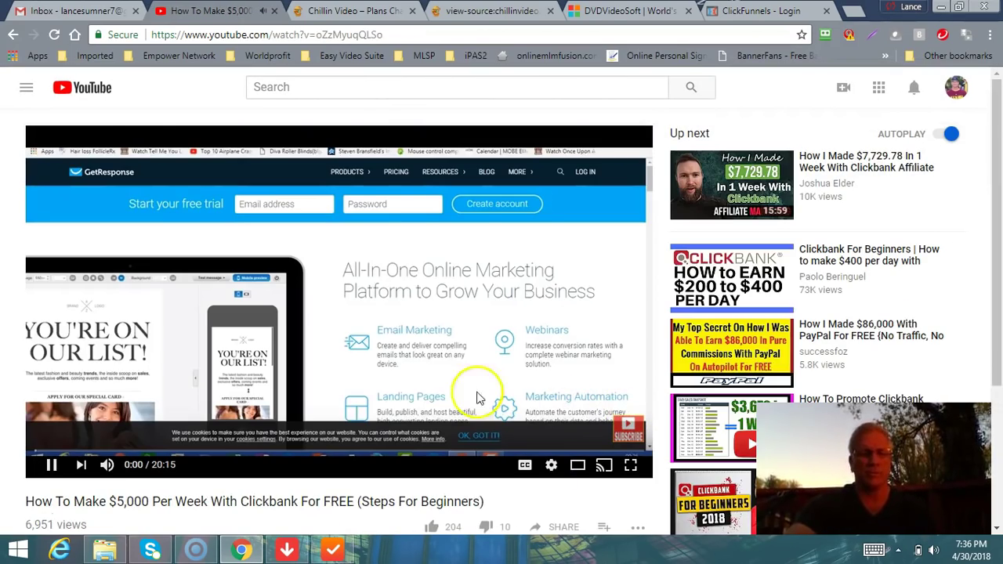
click(12, 34)
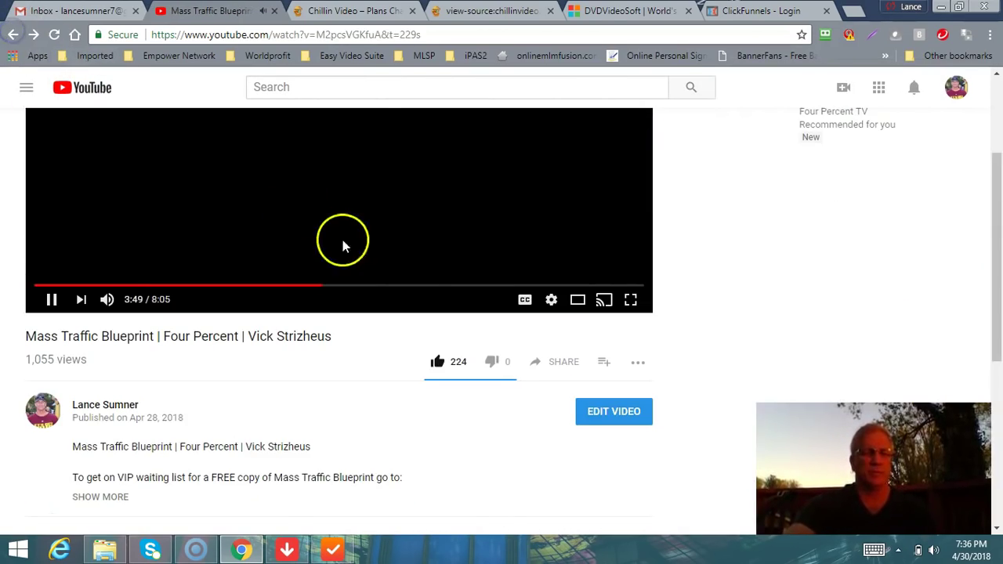
- Reopen the Embed sharing dialog of the "Mass Traffic Blueprint" video and select its entire iframe code
scroll(517, 364, down, 1)
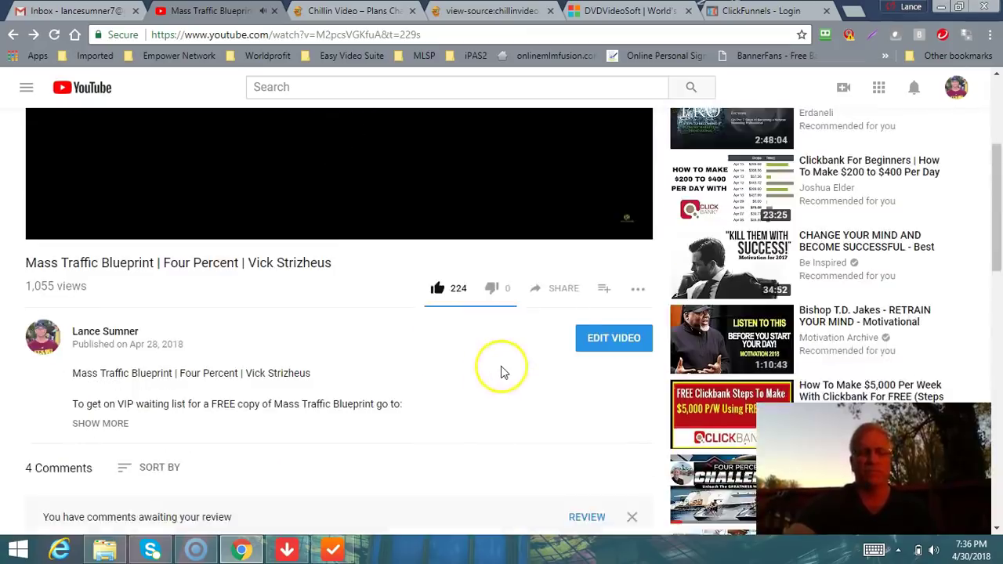
scroll(501, 368, down, 2)
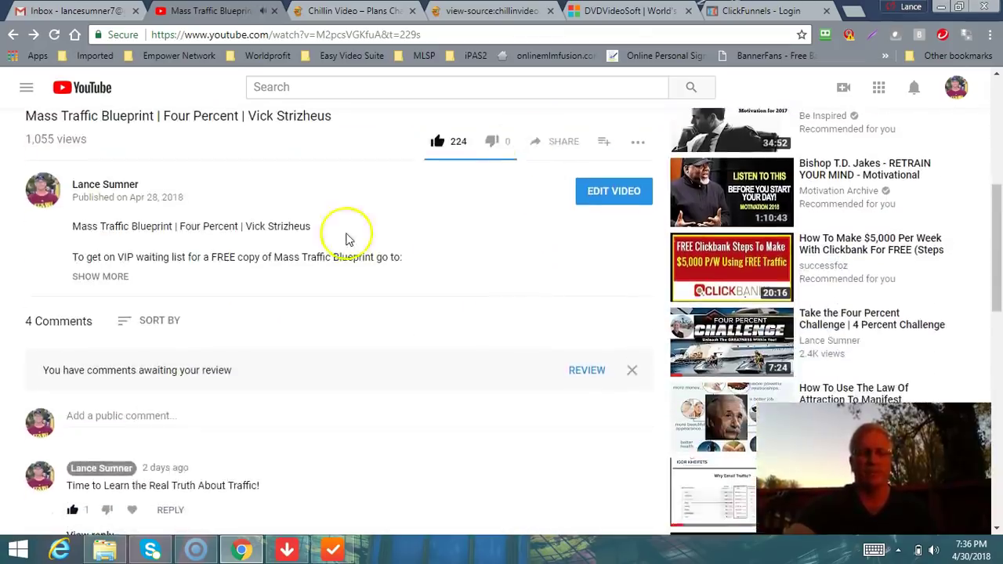
scroll(349, 239, up, 1)
click(574, 218)
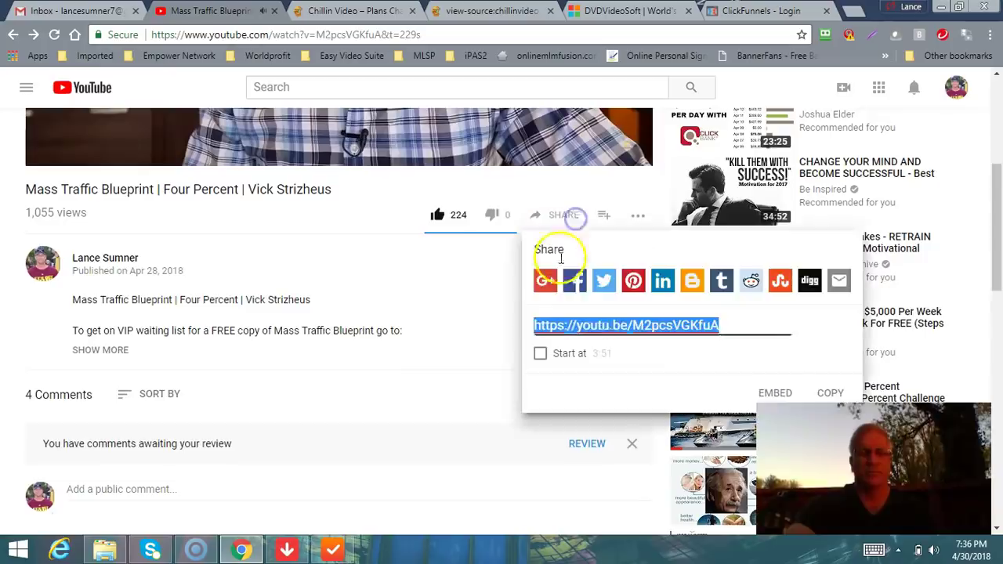
click(775, 393)
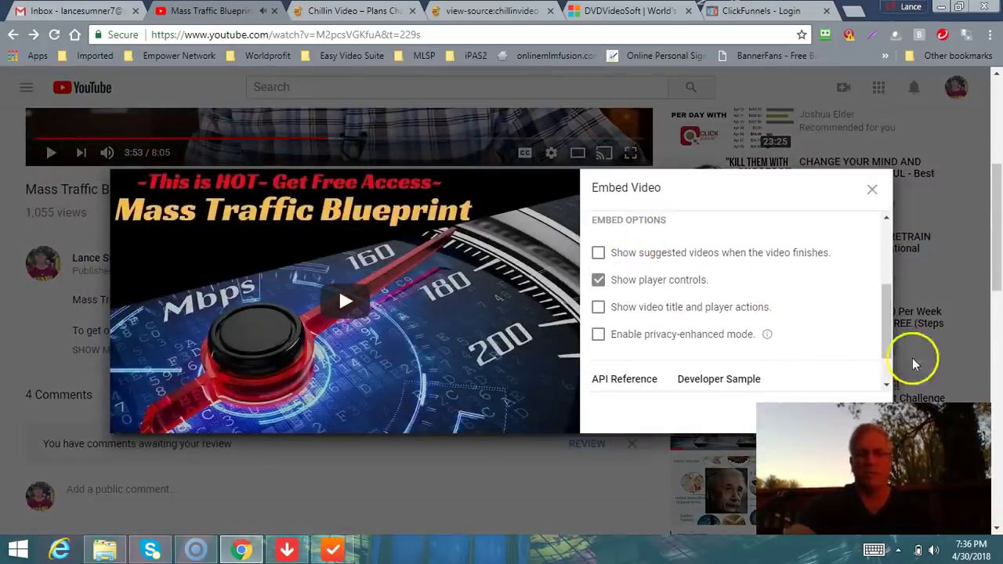
drag(884, 340, 886, 246)
click(694, 250)
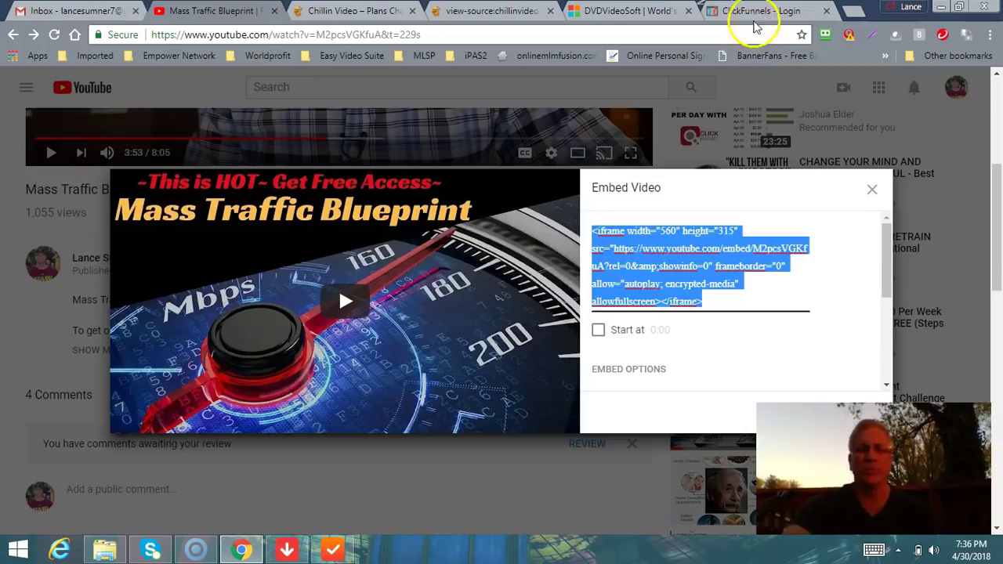
- Switch to the ClickFunnels login page, then close its tab and bring up the DVDVideoSoft page
click(753, 17)
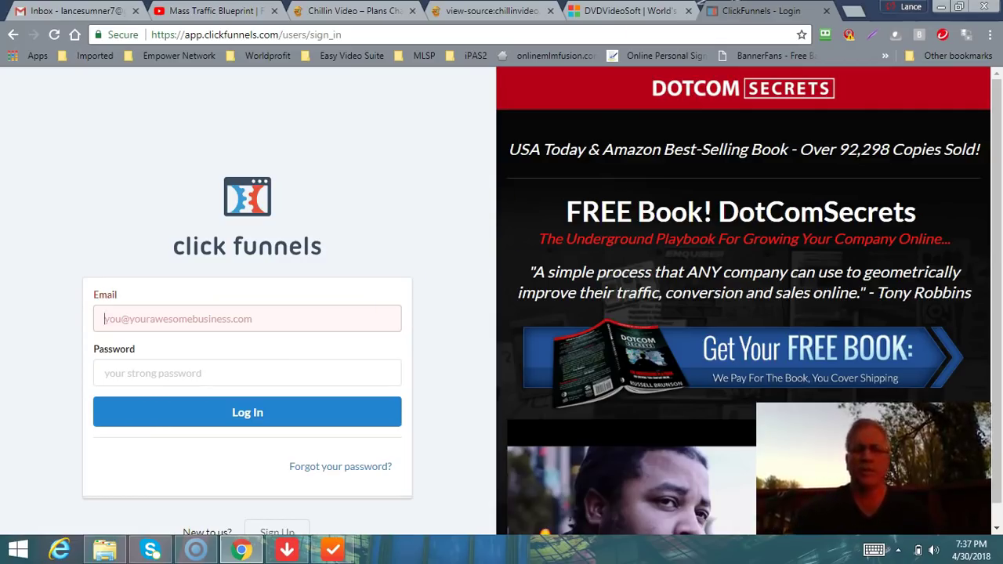
click(826, 12)
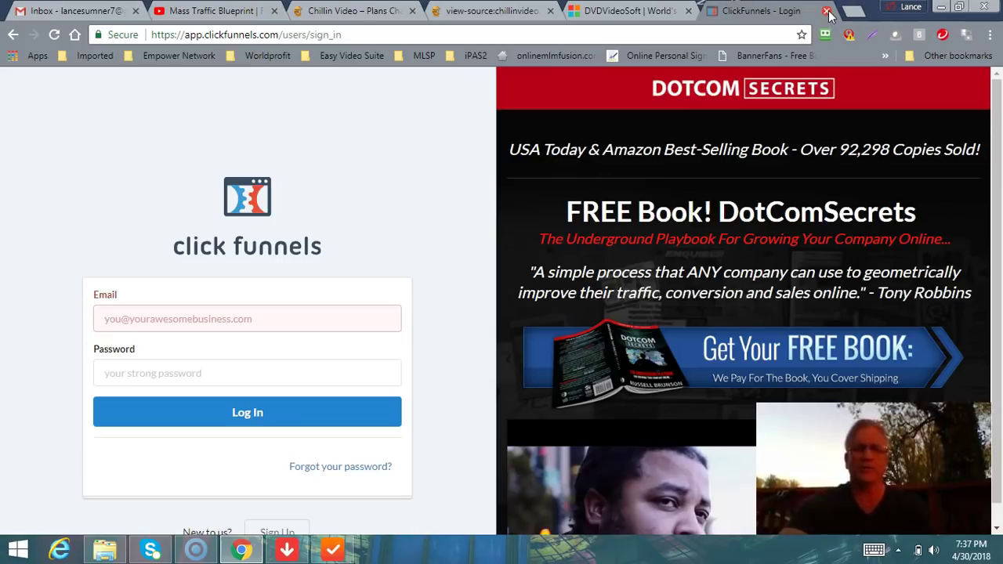
click(826, 13)
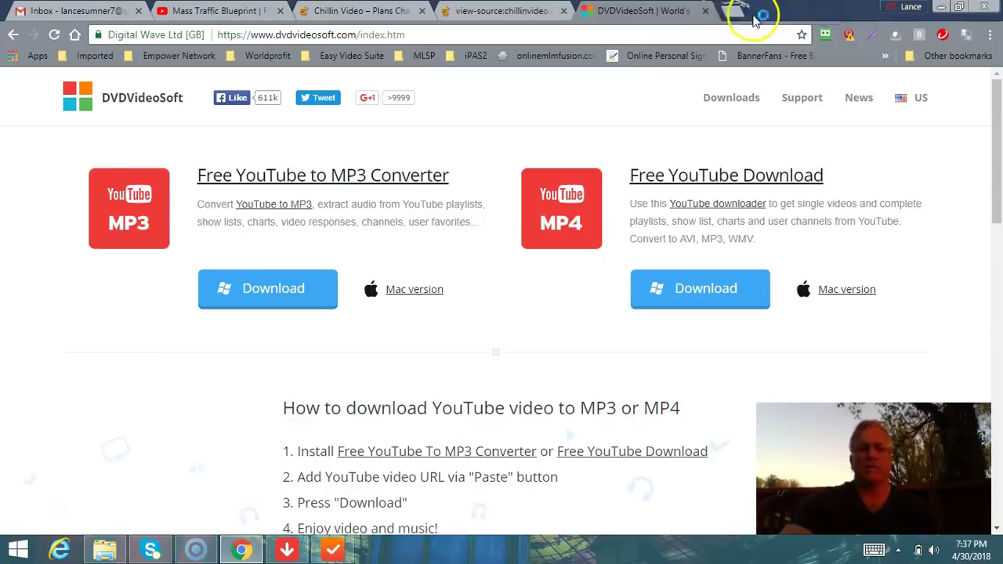
click(637, 13)
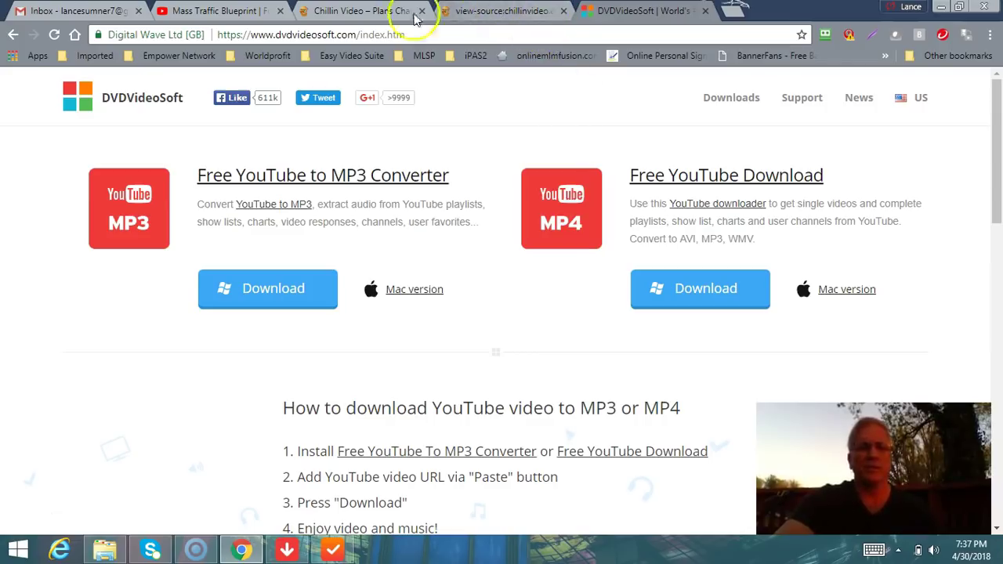
- Go to the overview video on chillinvideo.com and bring up the page's source code
click(352, 14)
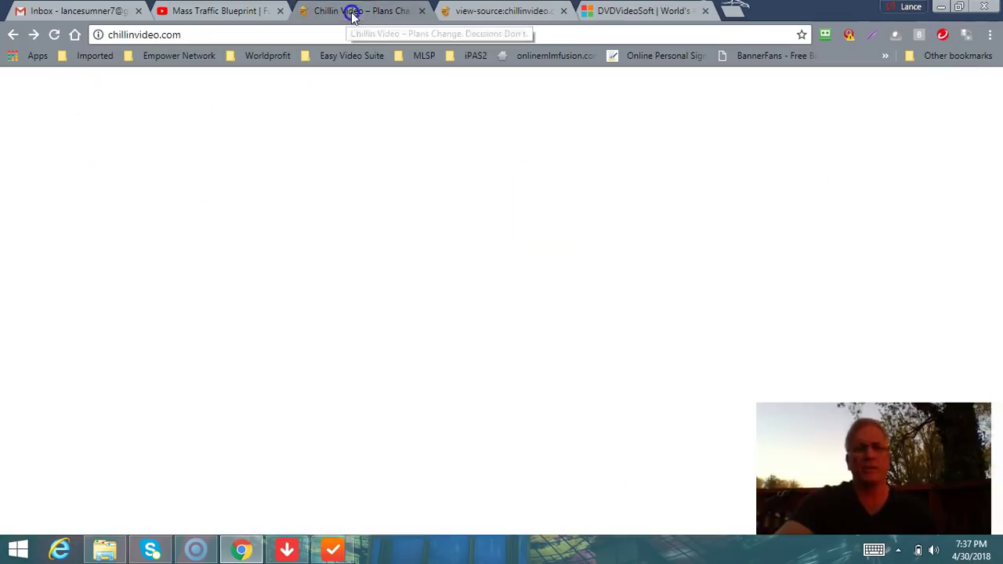
scroll(996, 227, down, 3)
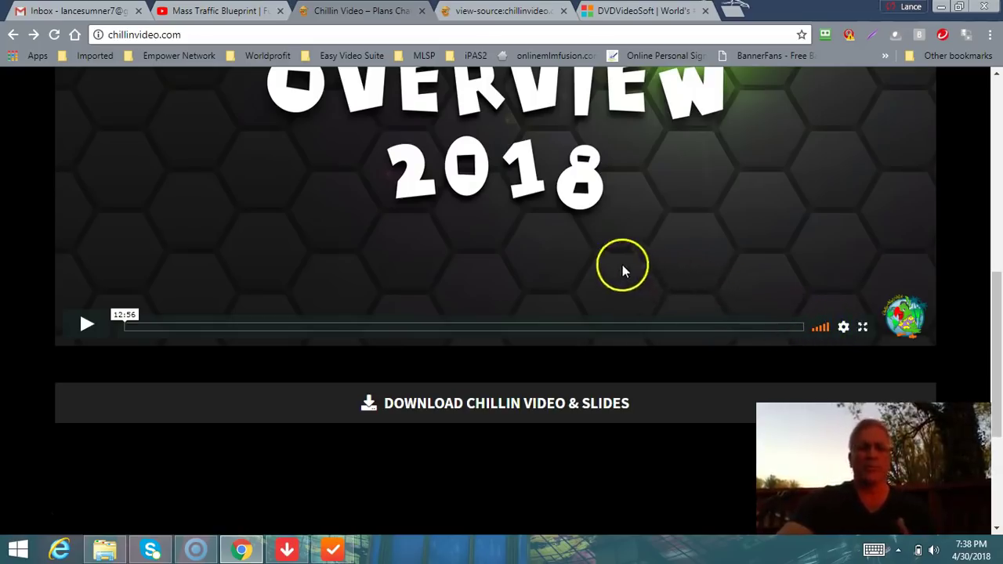
scroll(533, 205, up, 2)
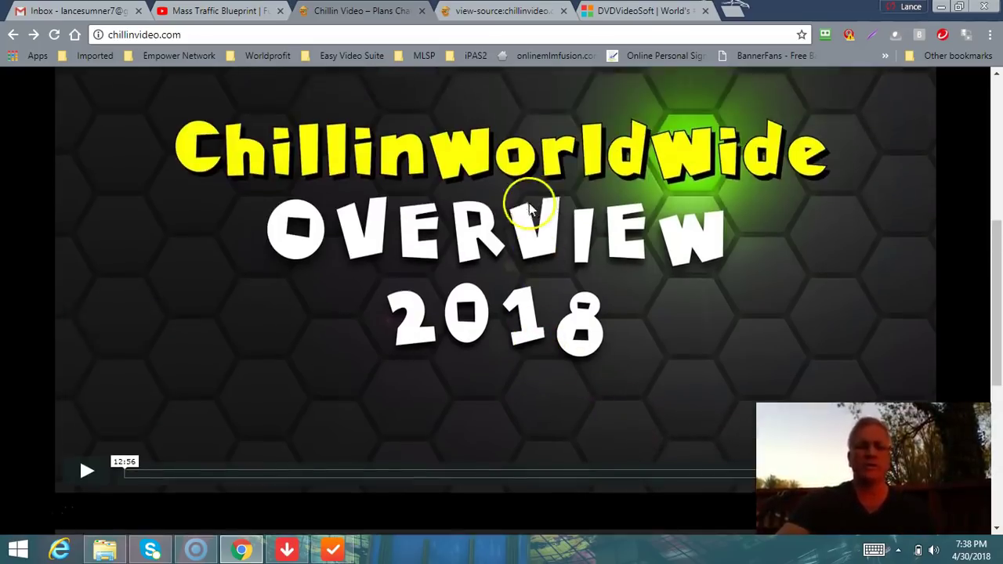
right_click(347, 324)
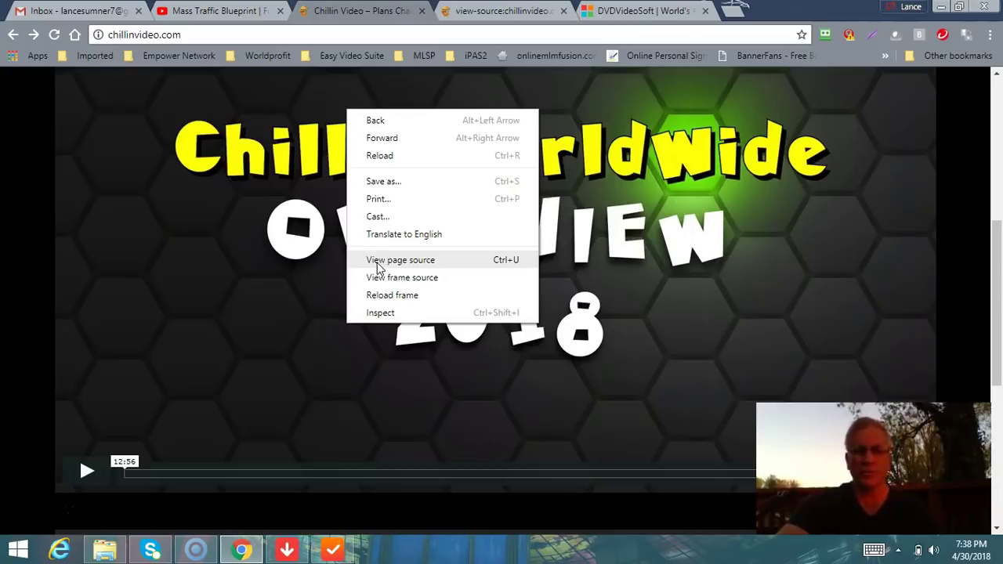
click(526, 11)
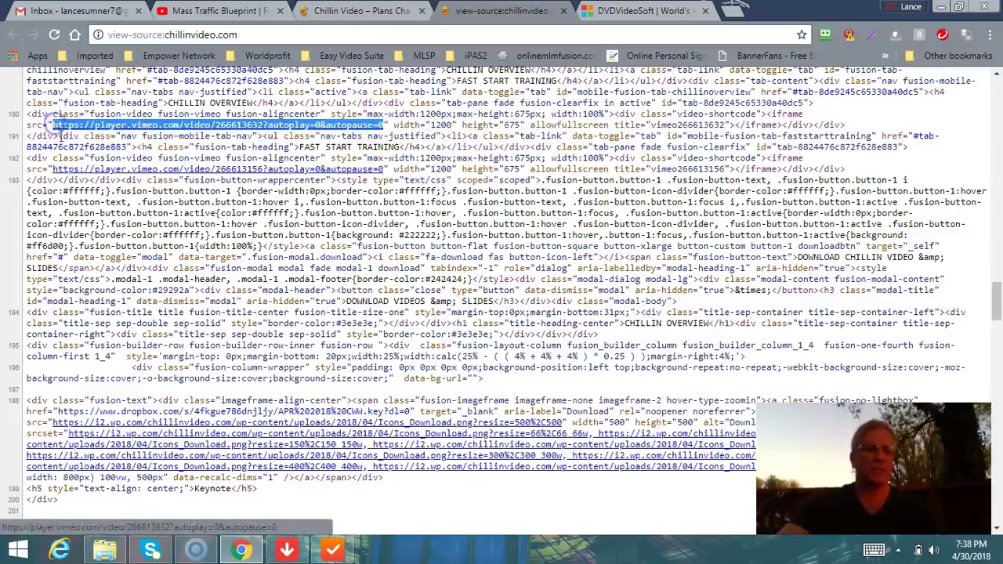
right_click(165, 130)
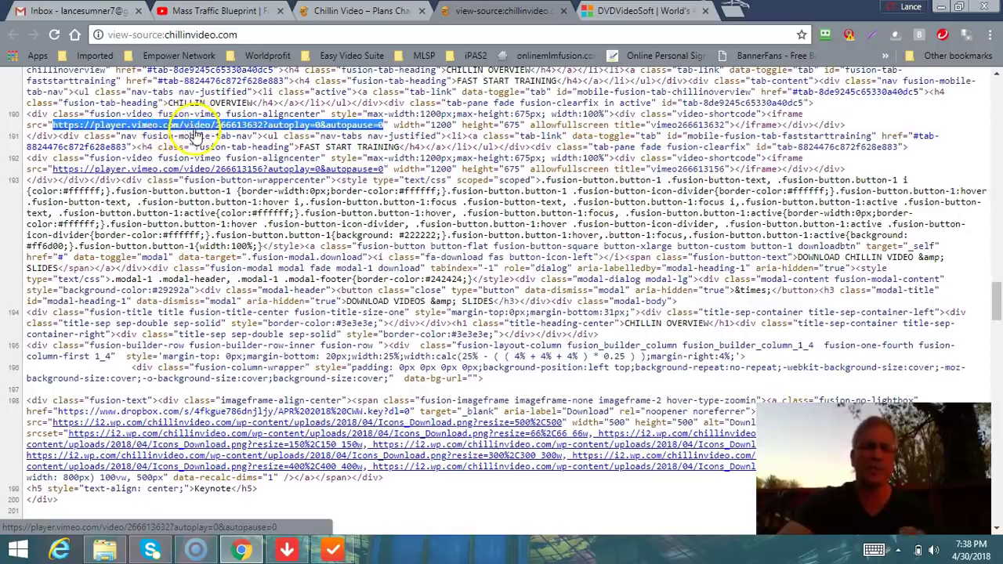
right_click(205, 129)
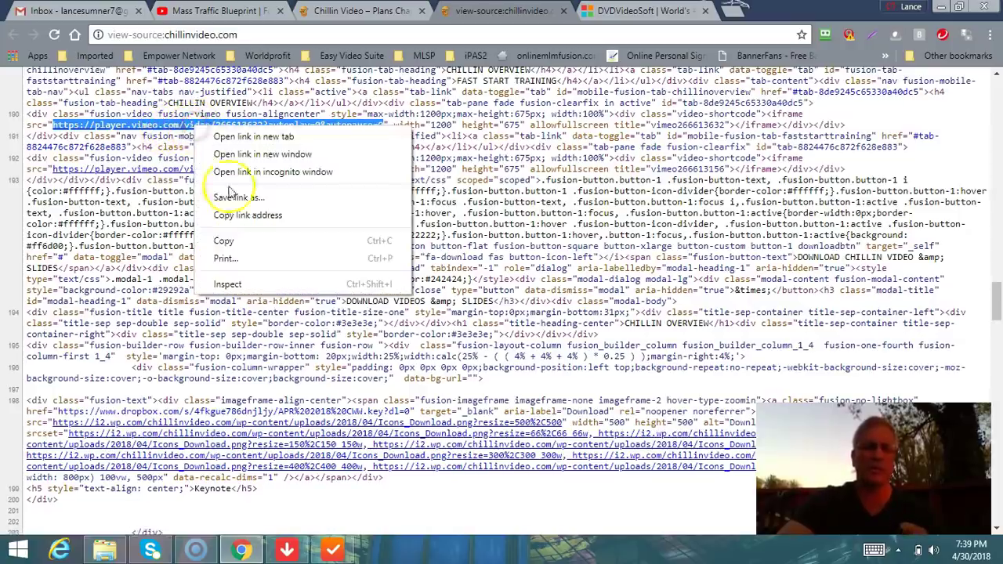
click(230, 248)
click(730, 9)
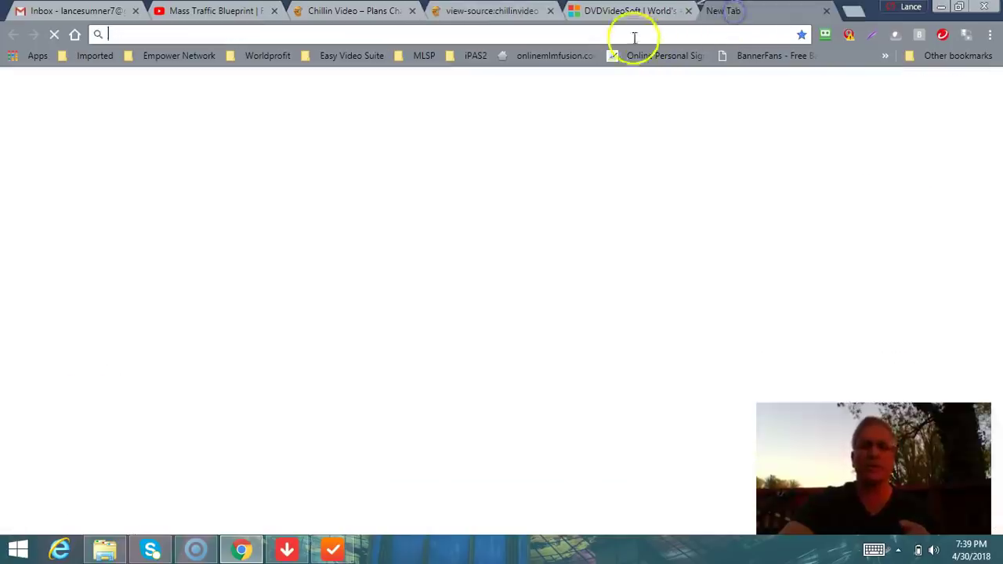
key(ctrl+v)
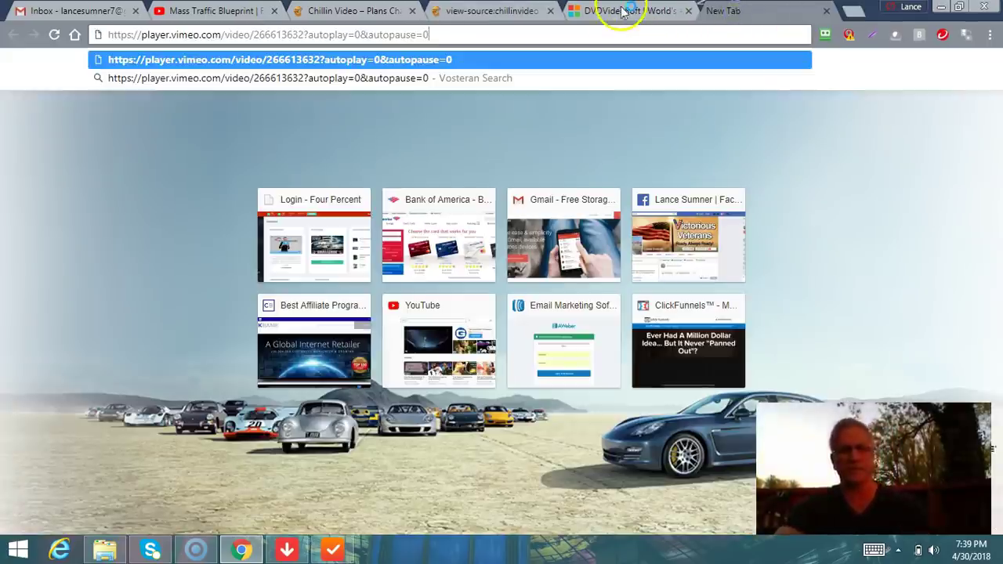
key(Return)
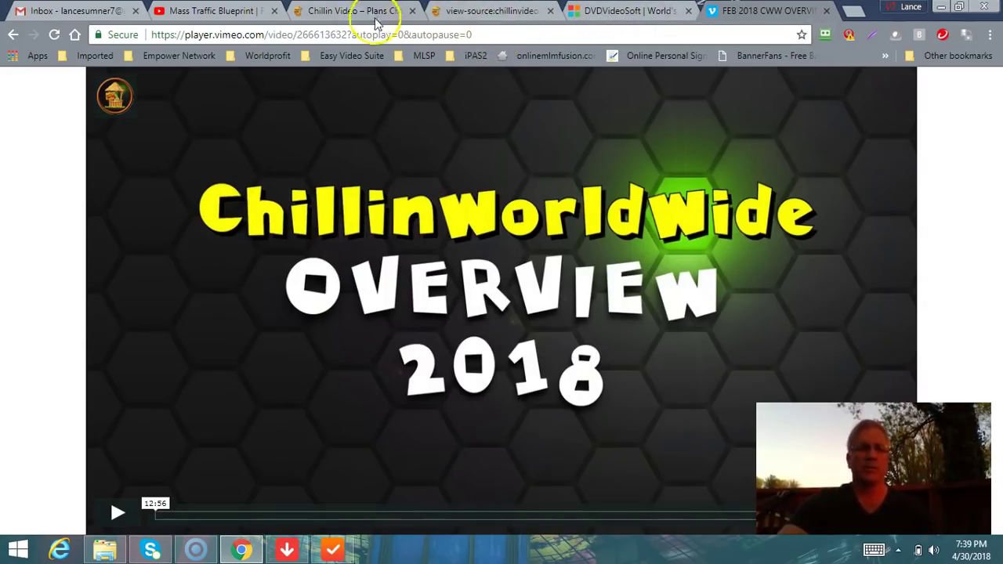
- Play the Vimeo overview video briefly and pause it
click(117, 513)
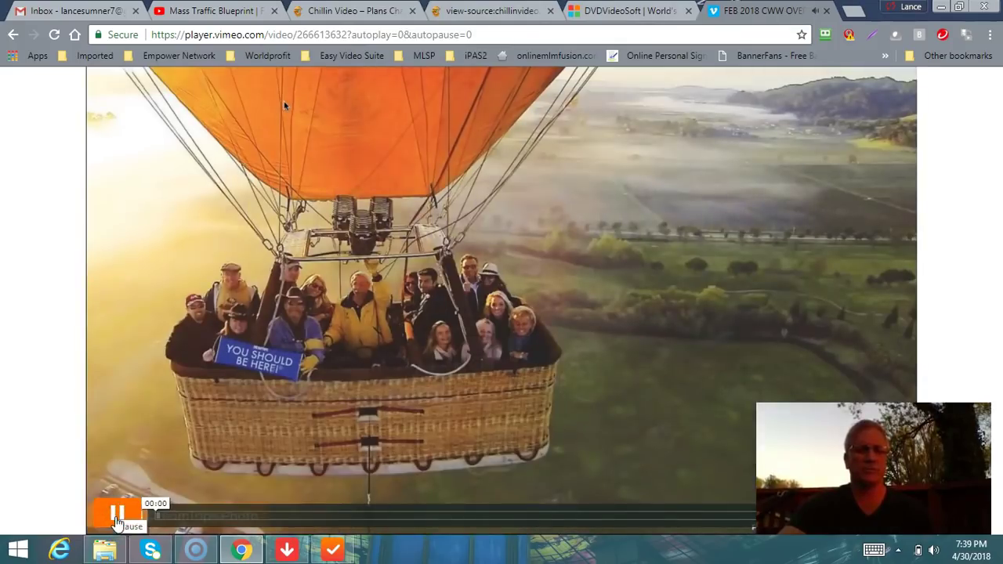
click(116, 520)
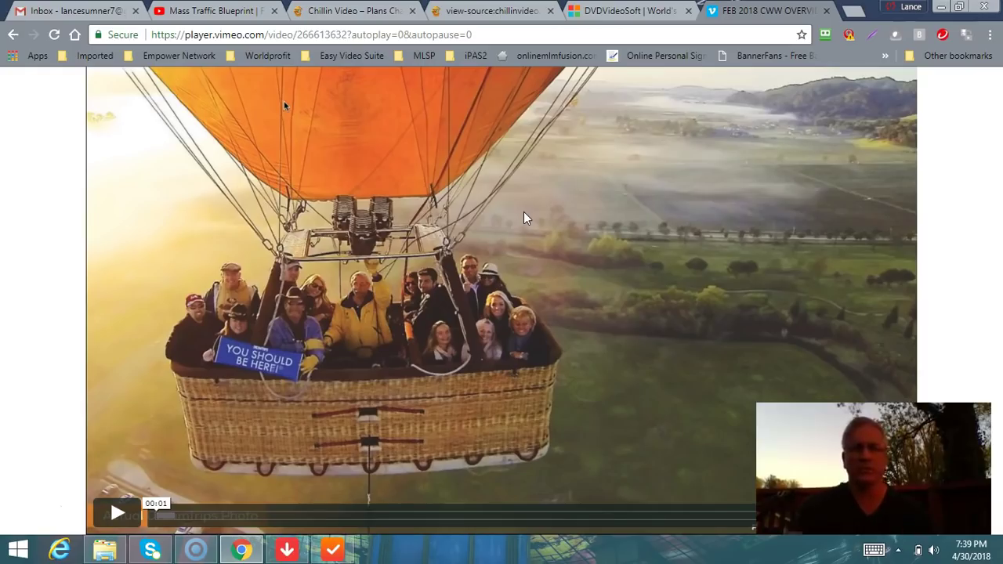
click(517, 214)
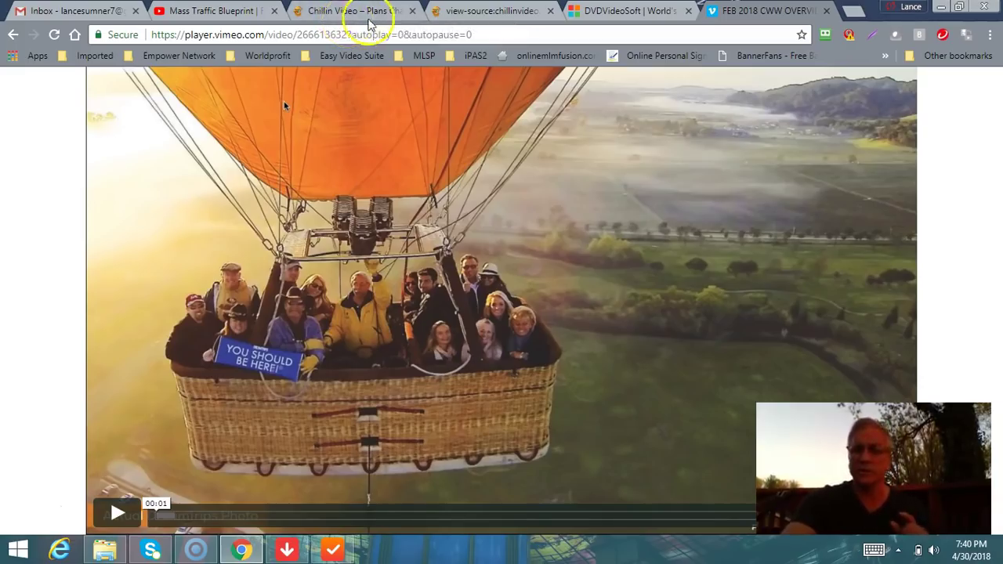
- Return to the chillinvideo.com source code and select the overview video's complete iframe element on line 190
click(470, 11)
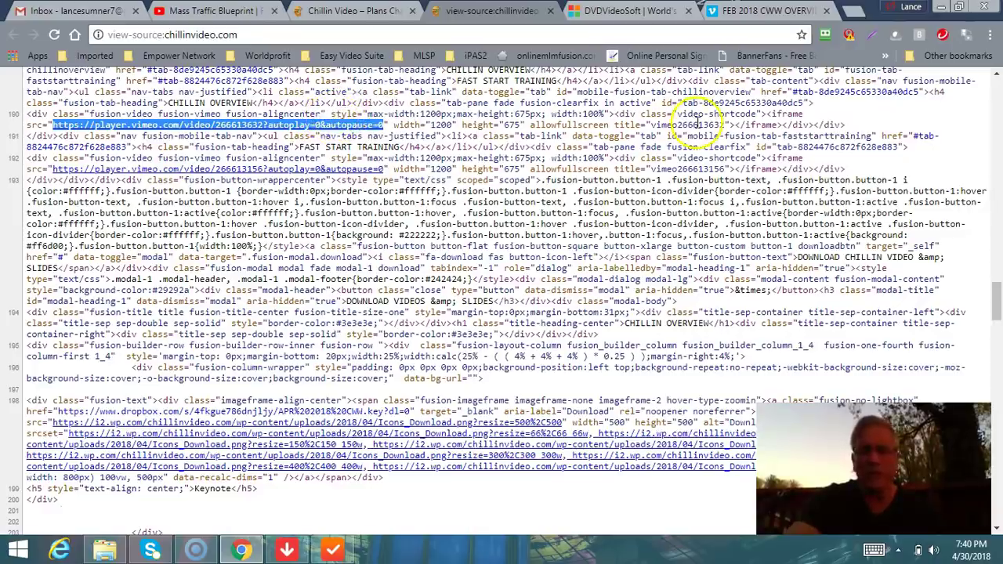
click(765, 114)
drag(766, 114, 783, 124)
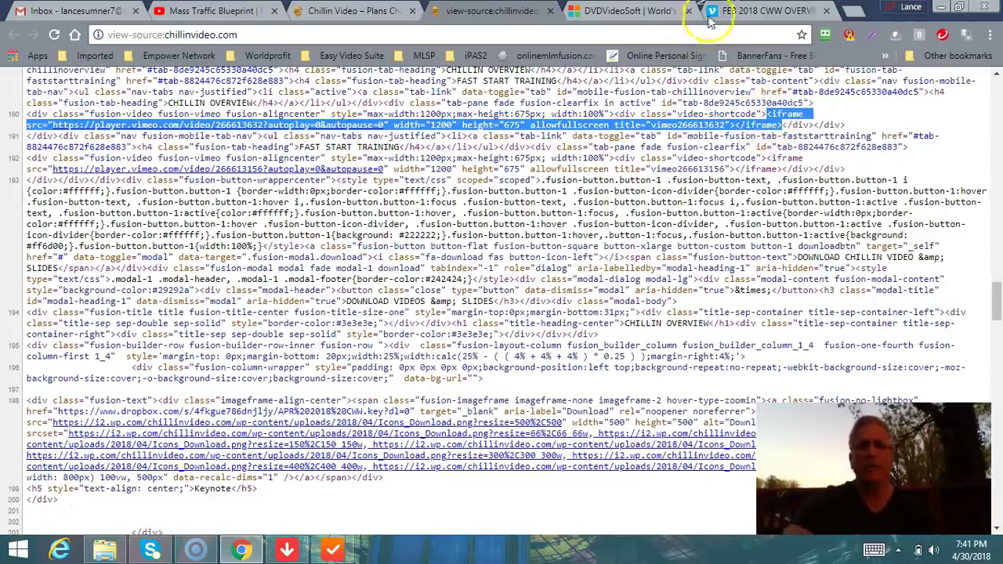
- Revisit the DVDVideoSoft page and return to the YouTube embed code of the "Mass Traffic Blueprint" video
click(630, 13)
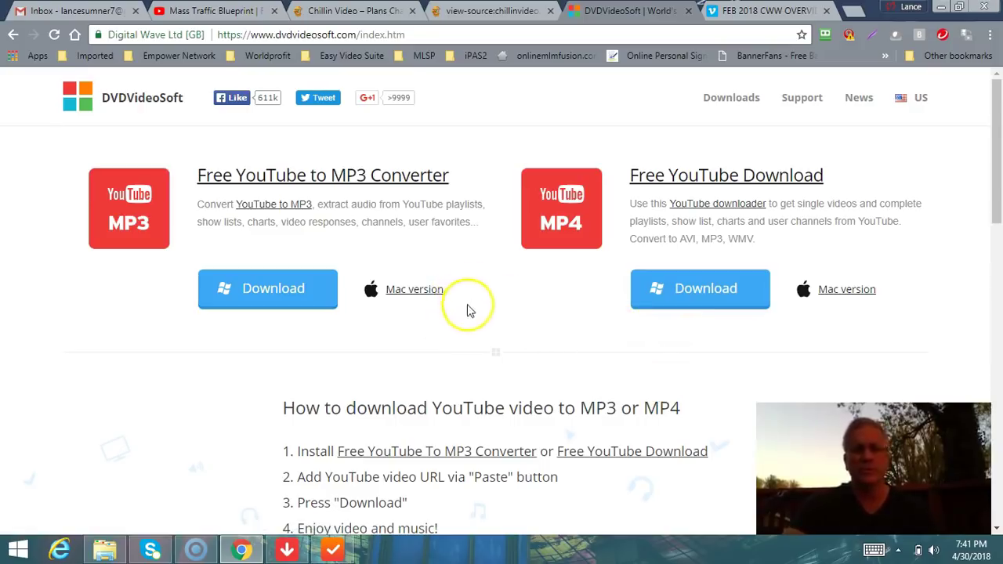
click(205, 387)
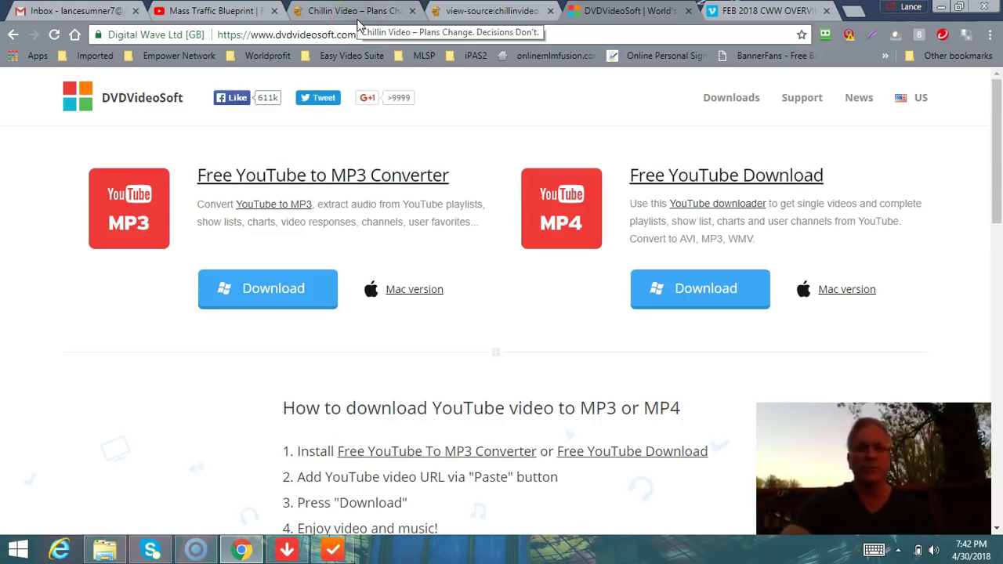
click(223, 13)
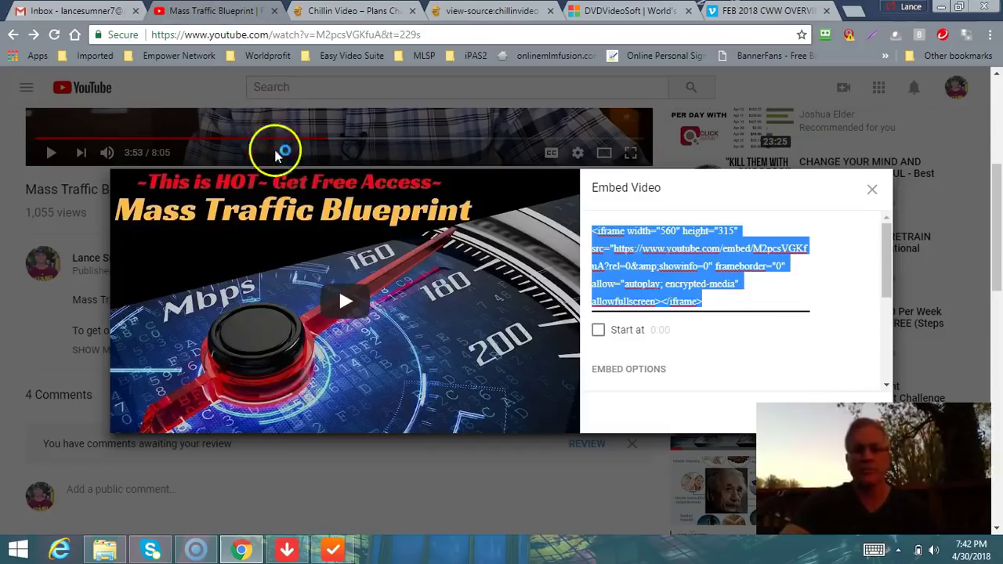